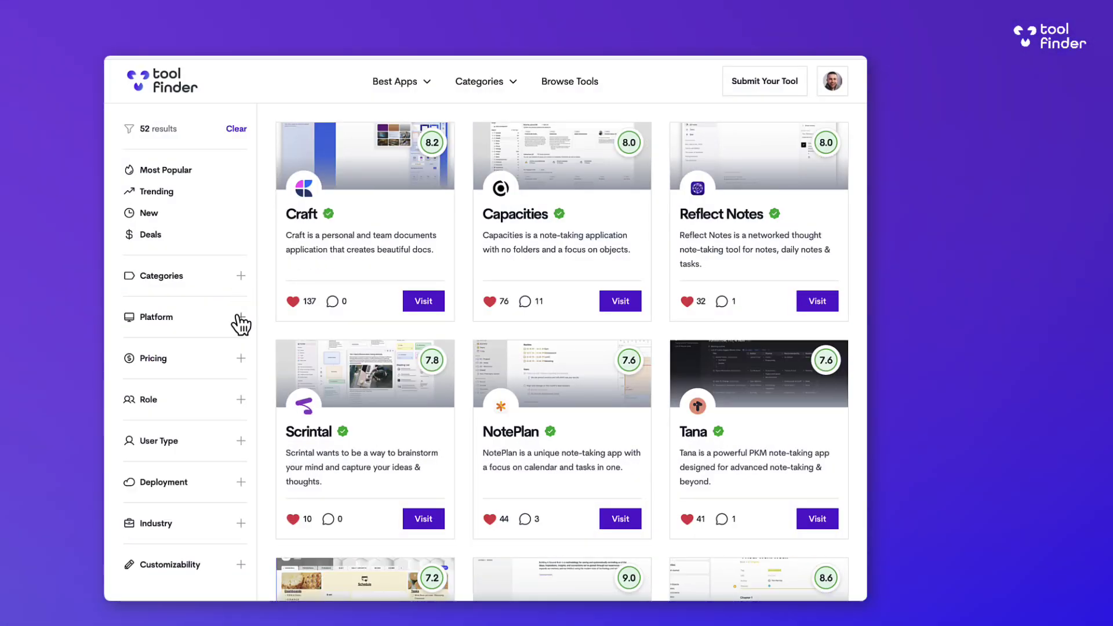
- Filter the Tool Finder listing to the iOS platform, narrowing it from 52 to 43 results
left_click(240, 317)
left_click(214, 386)
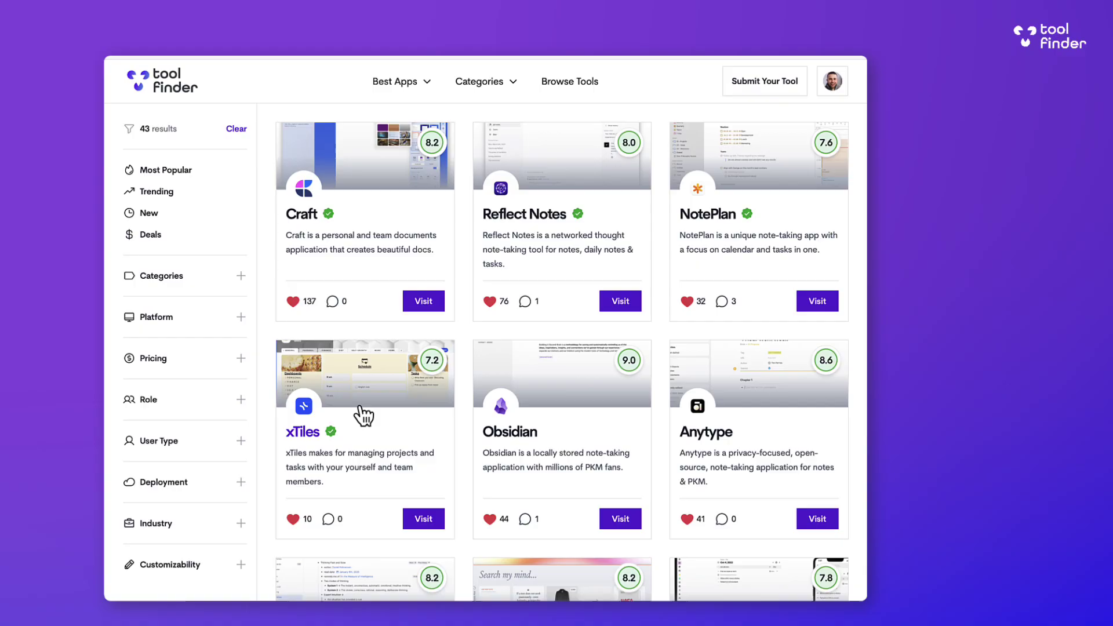
- Open Obsidian's detail page, then scroll through Ora's Basic, Professional and Enterprise pricing plans
left_click(564, 409)
scroll(686, 426, "down", 8)
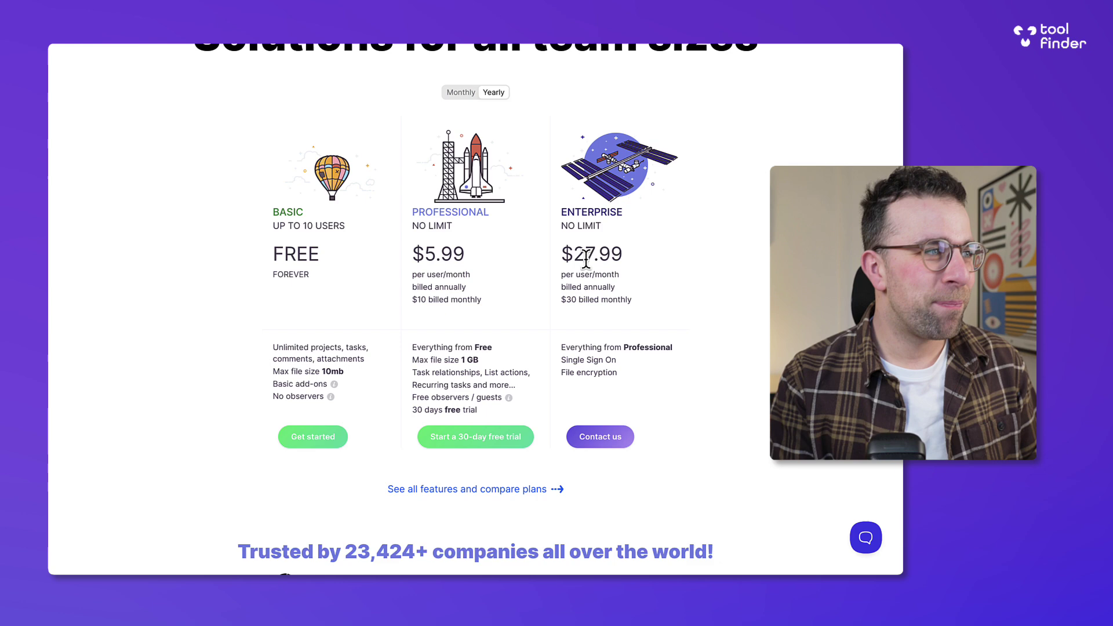
scroll(586, 261, "up", 1)
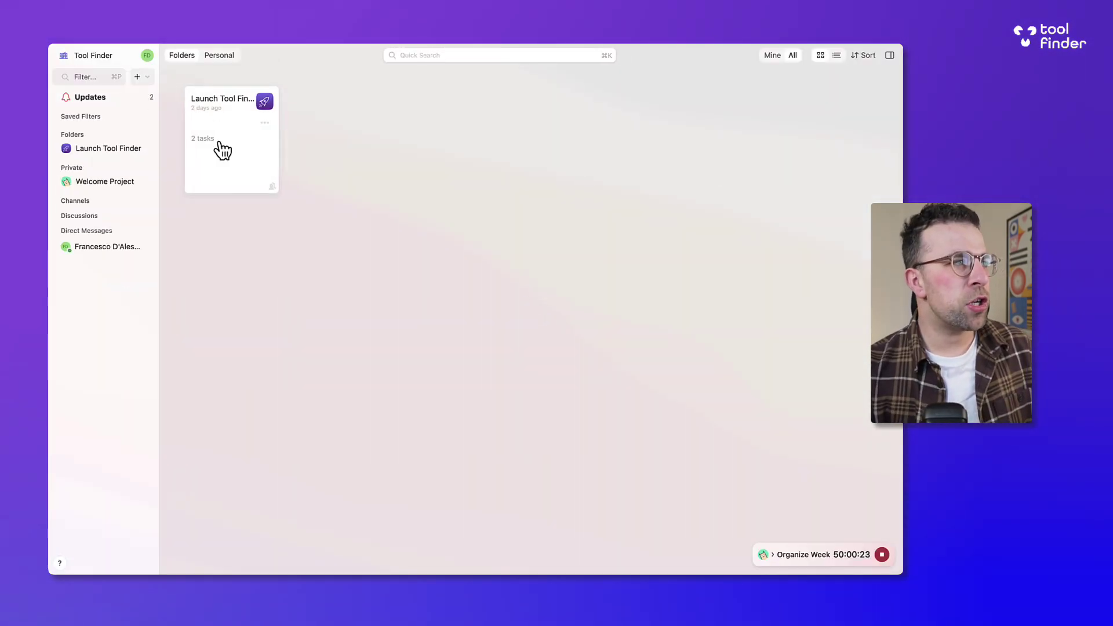
- Open Launch Tool Finder, turn on Board, Table, Calendar and Timeline views, and display it as a board
left_click(232, 127)
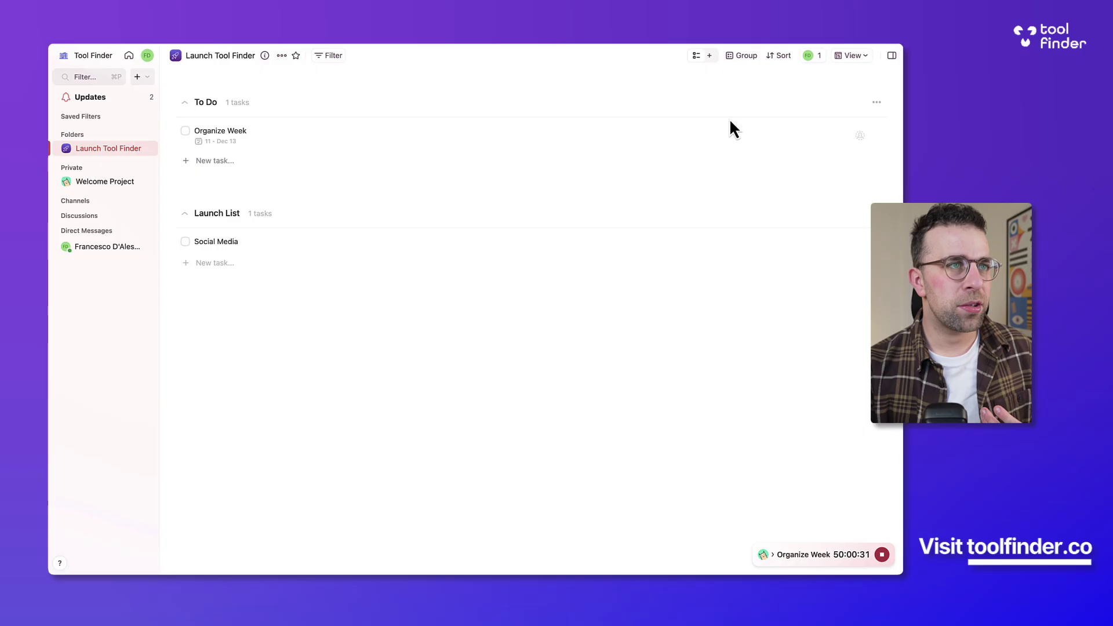
left_click(710, 56)
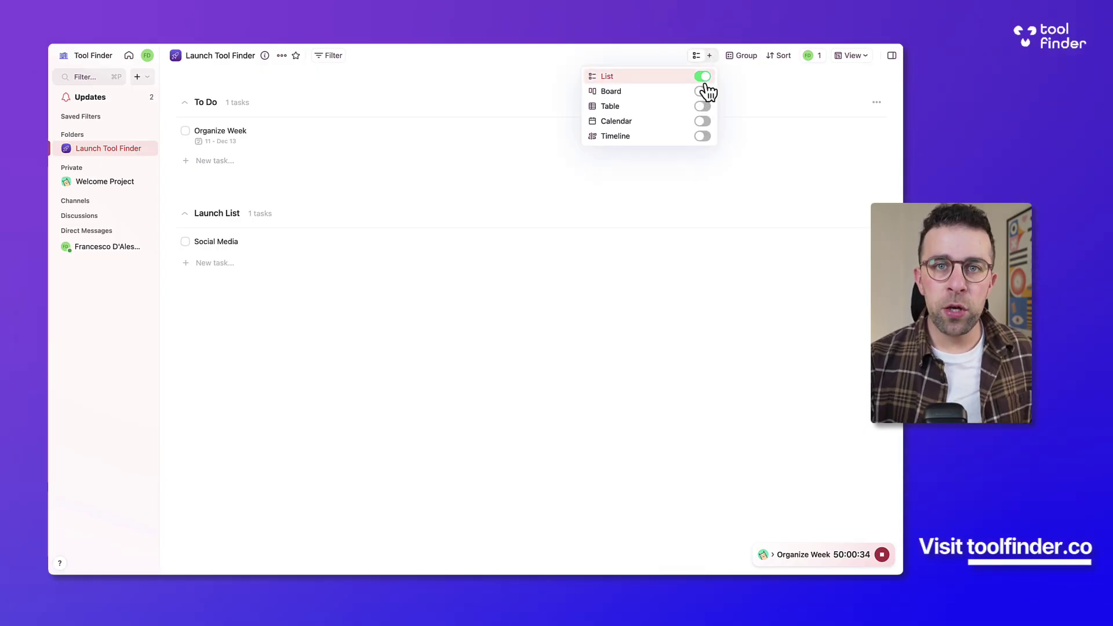
left_click(703, 91)
left_click(702, 107)
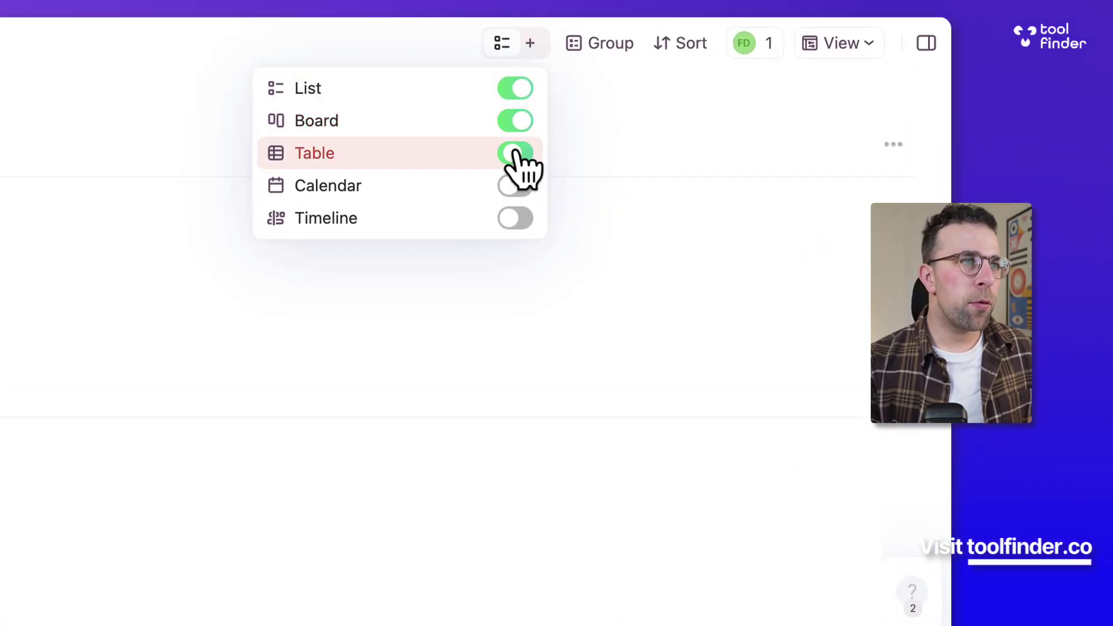
left_click(515, 185)
left_click(515, 218)
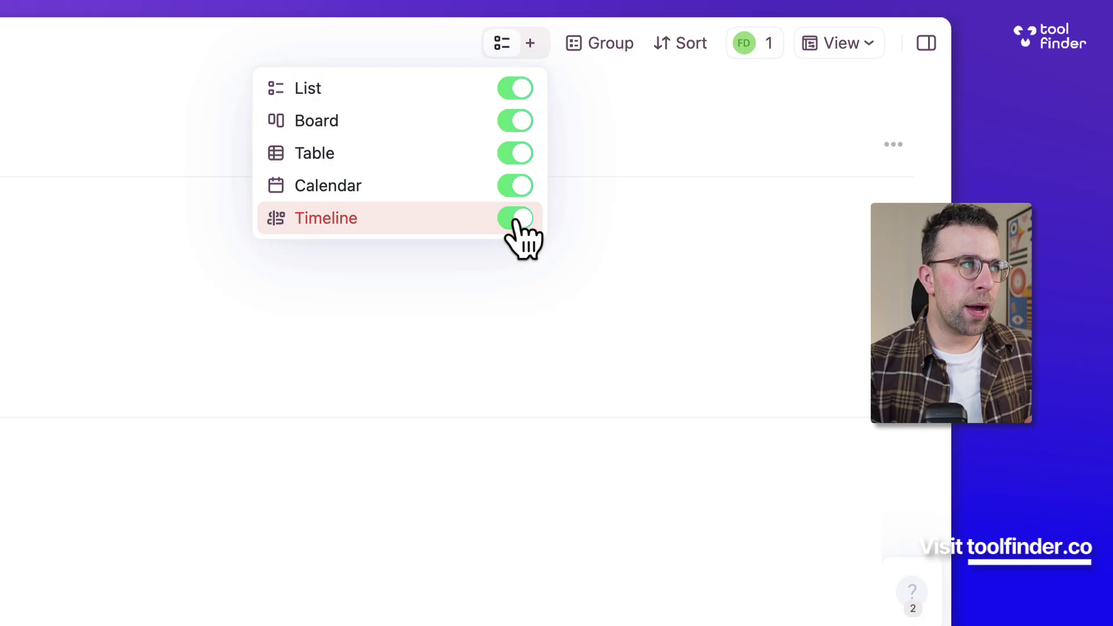
left_click(60, 149)
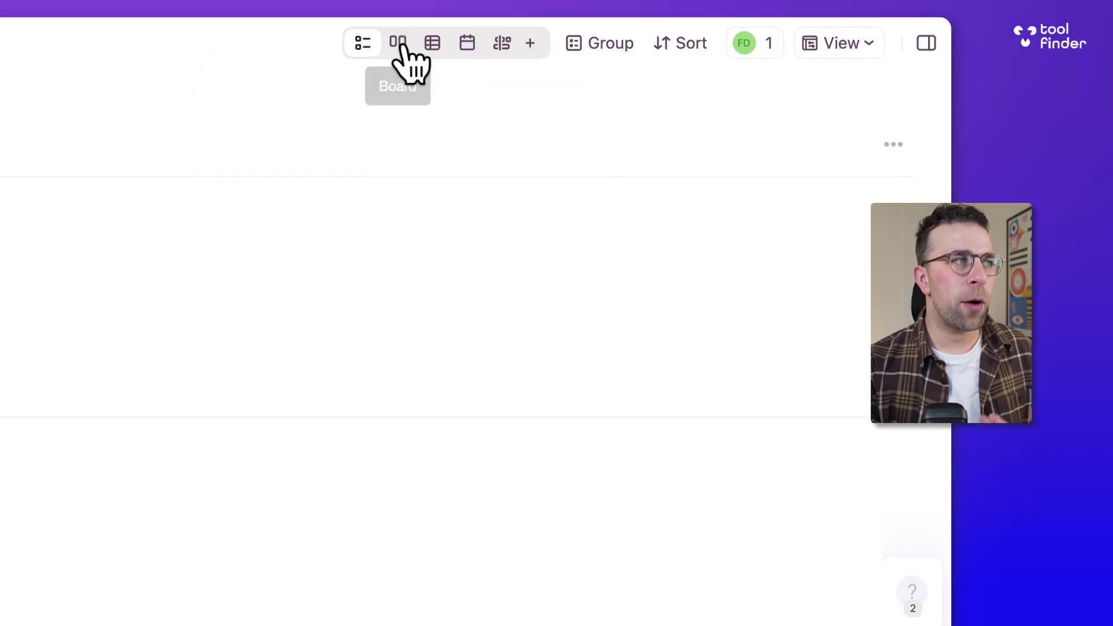
left_click(399, 44)
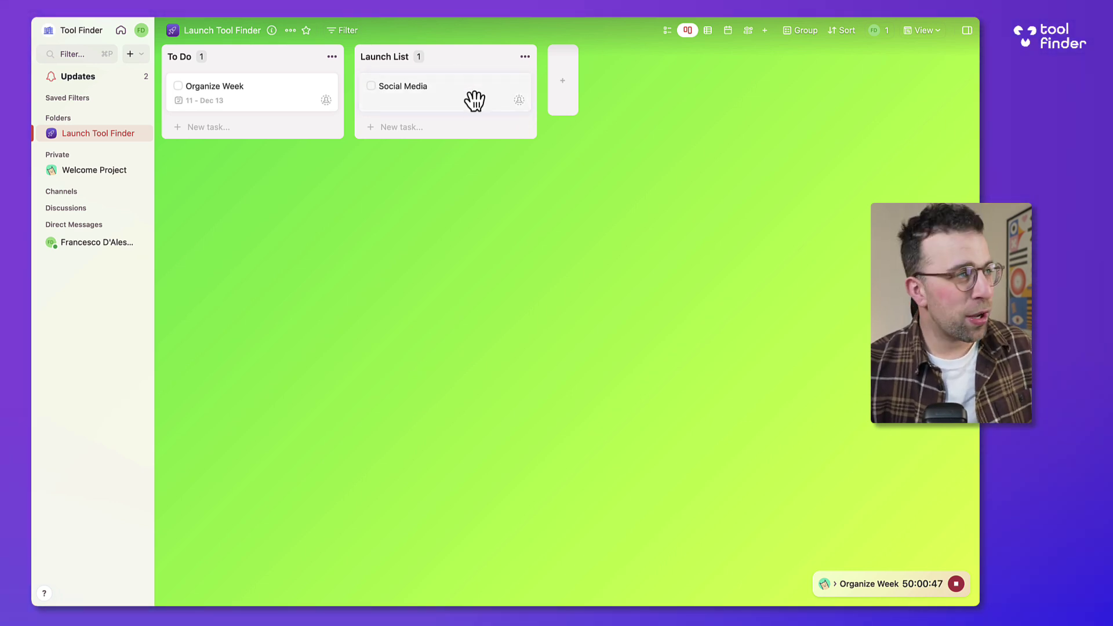
- Drag the Social Media card from the Launch List column to the top of To Do
left_click_drag(474, 101, 281, 92)
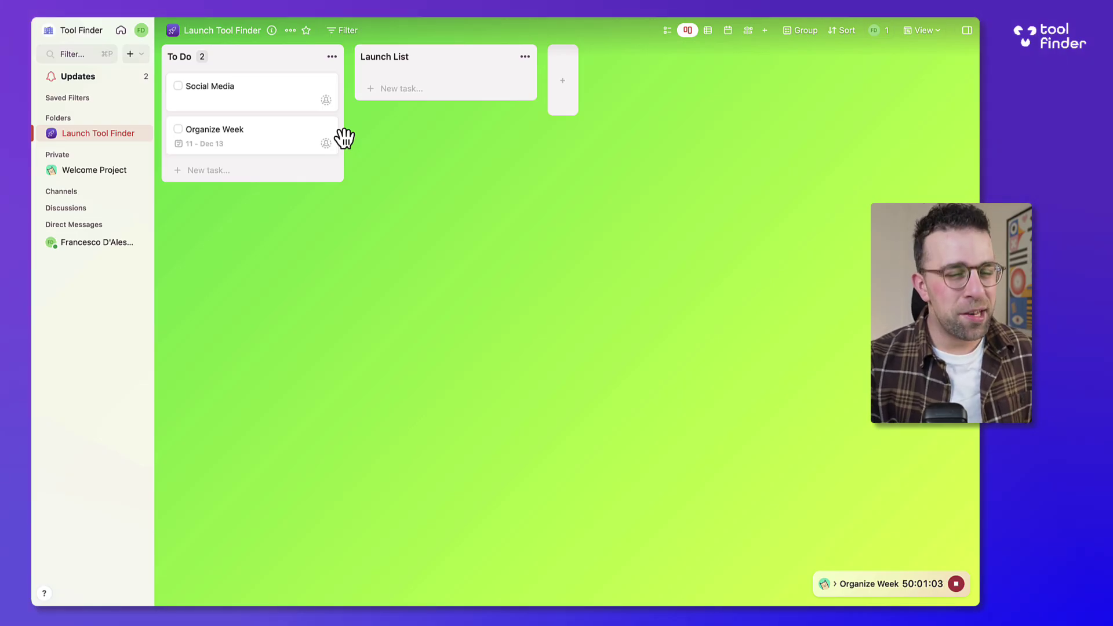
- Switch the project to Table view and open the Social Media task's details
left_click(708, 32)
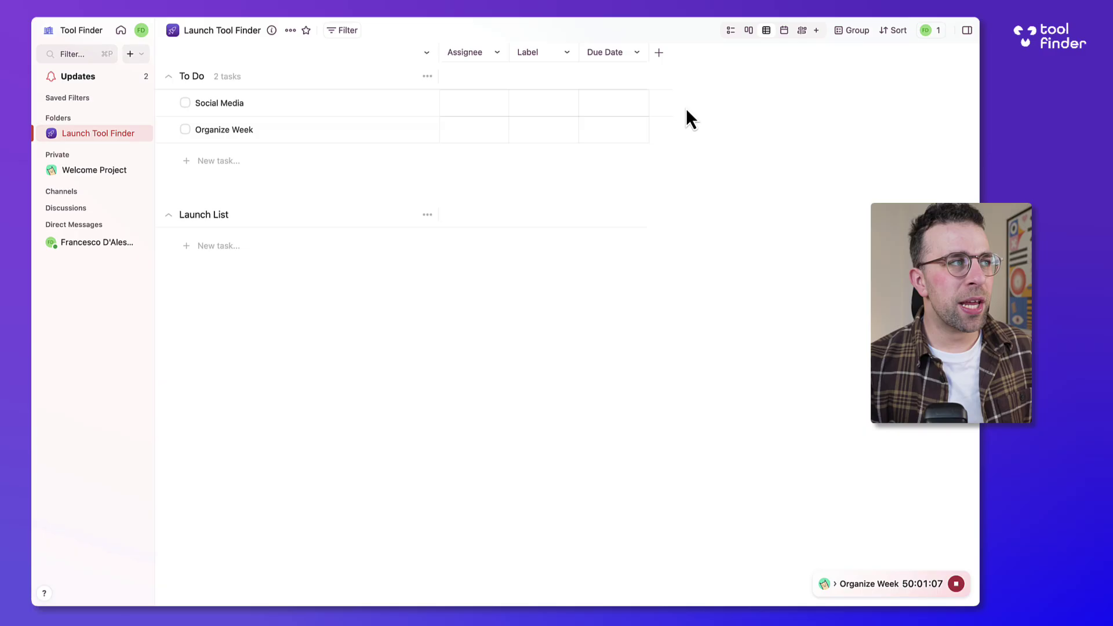
left_click(473, 103)
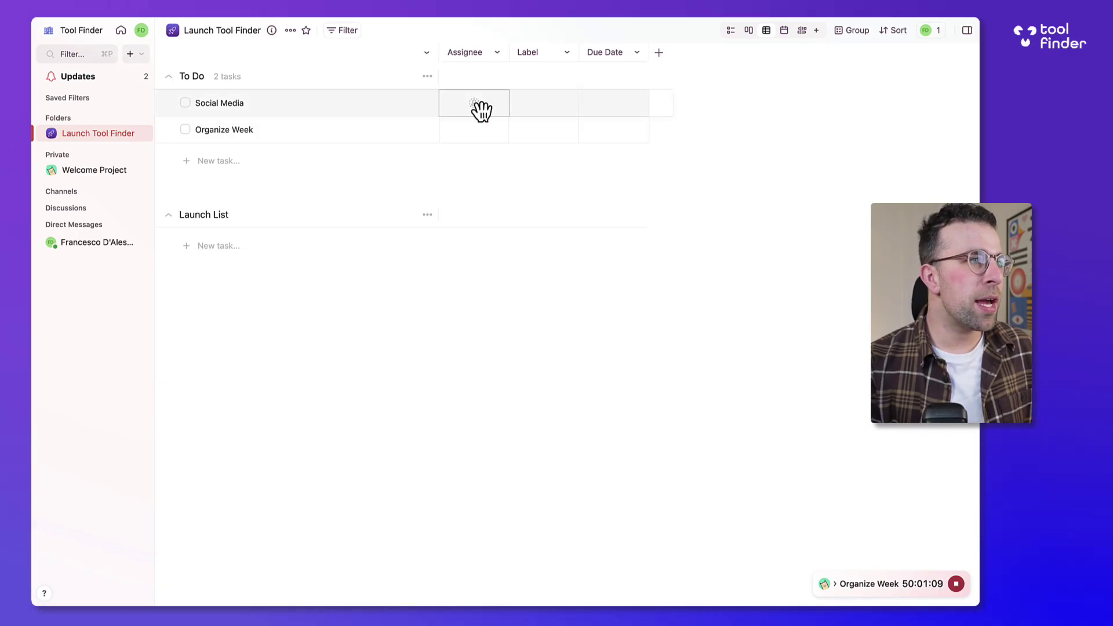
double_click(475, 105)
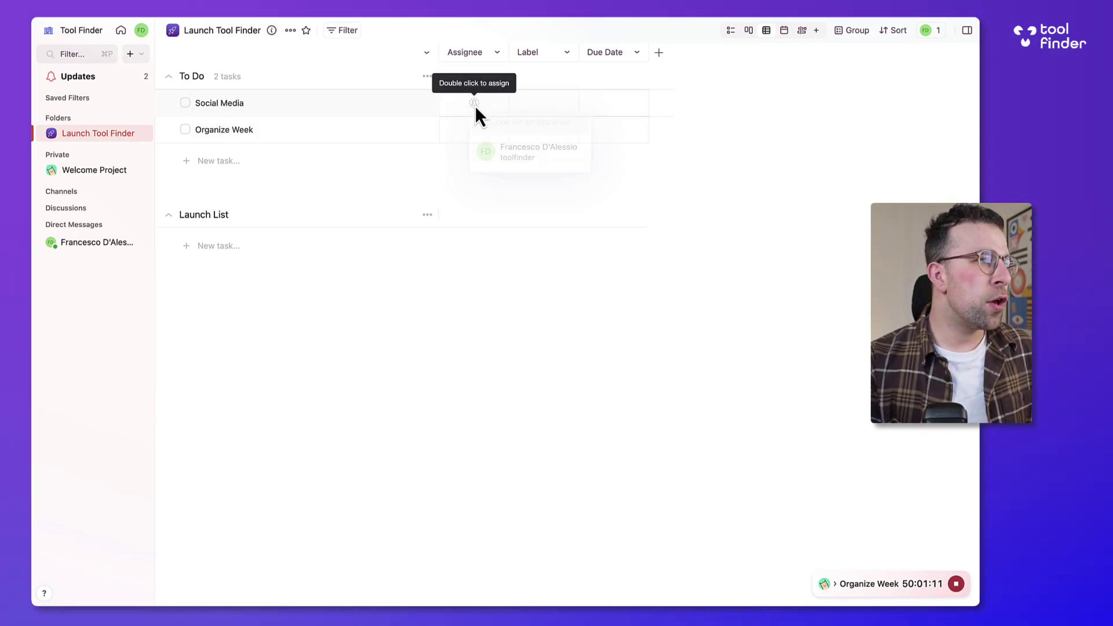
left_click(475, 106)
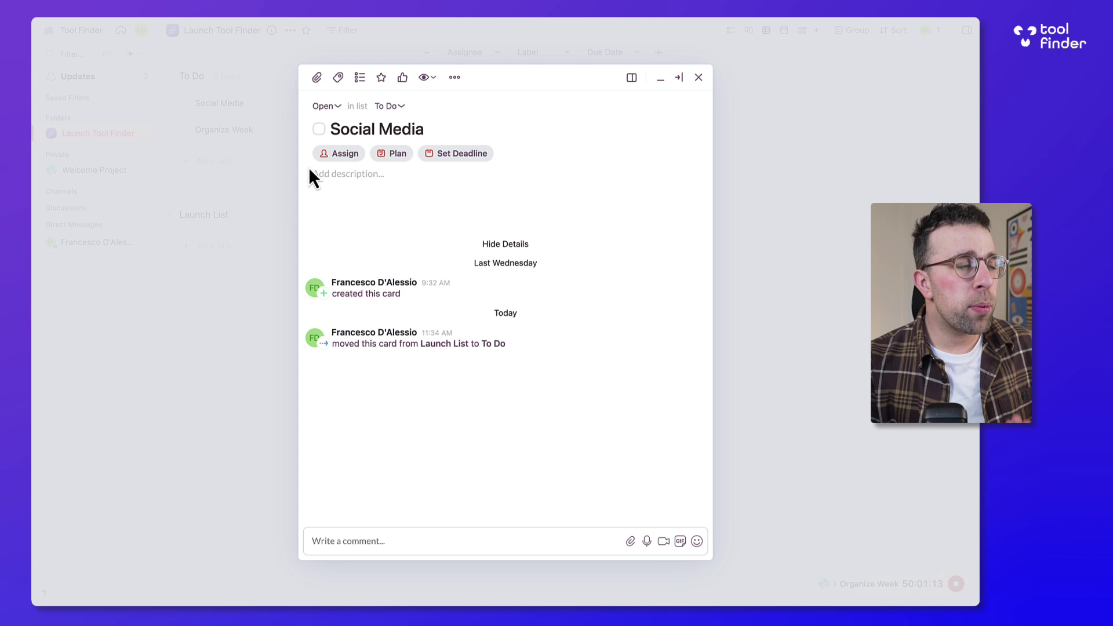
- Assign Social Media to the workspace member and schedule it for 13–20 Dec
left_click(340, 155)
left_click(356, 187)
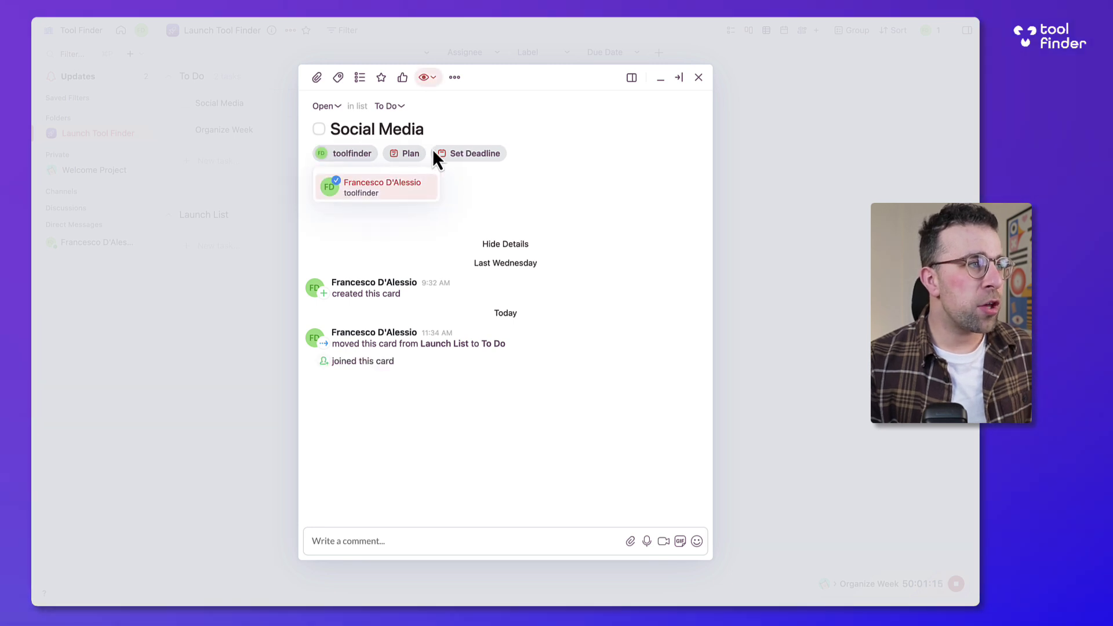
left_click(405, 154)
left_click(476, 400)
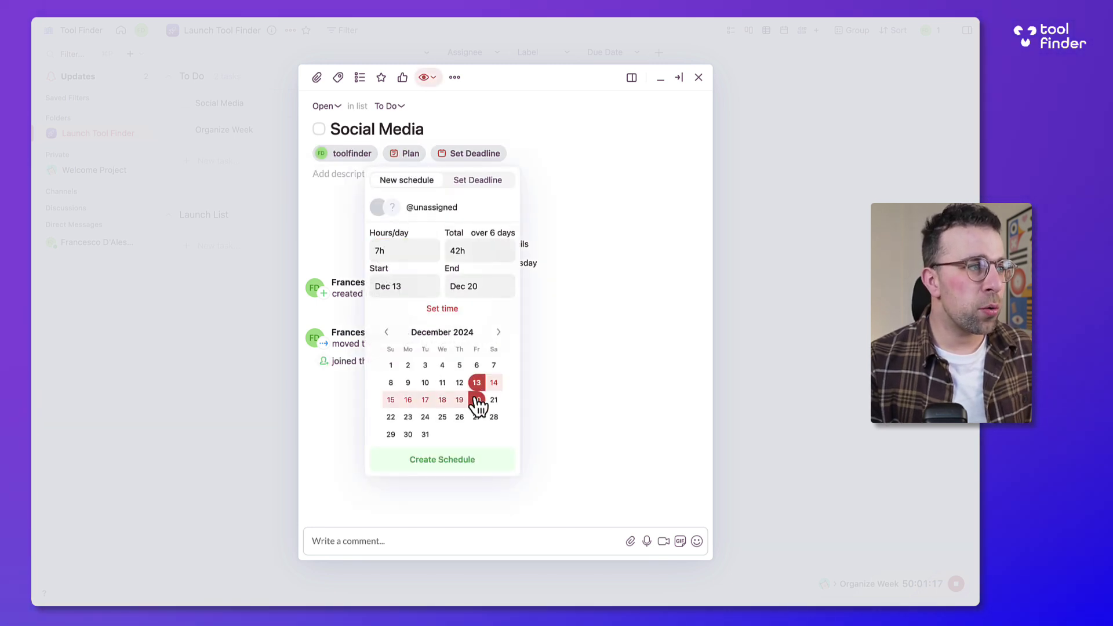
left_click(454, 459)
left_click(734, 240)
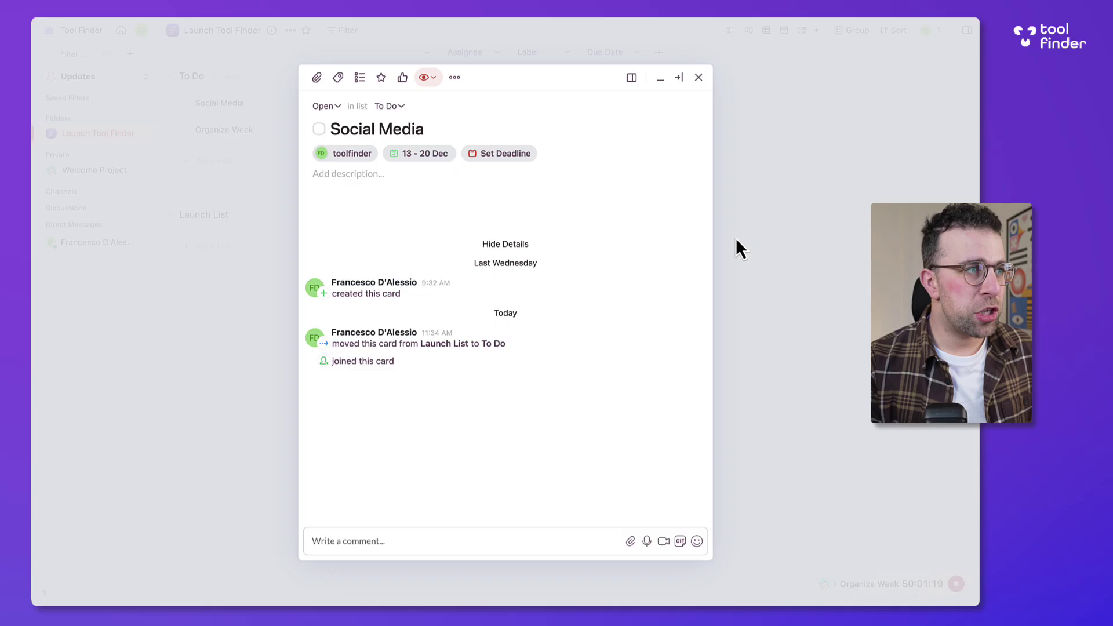
left_click(735, 238)
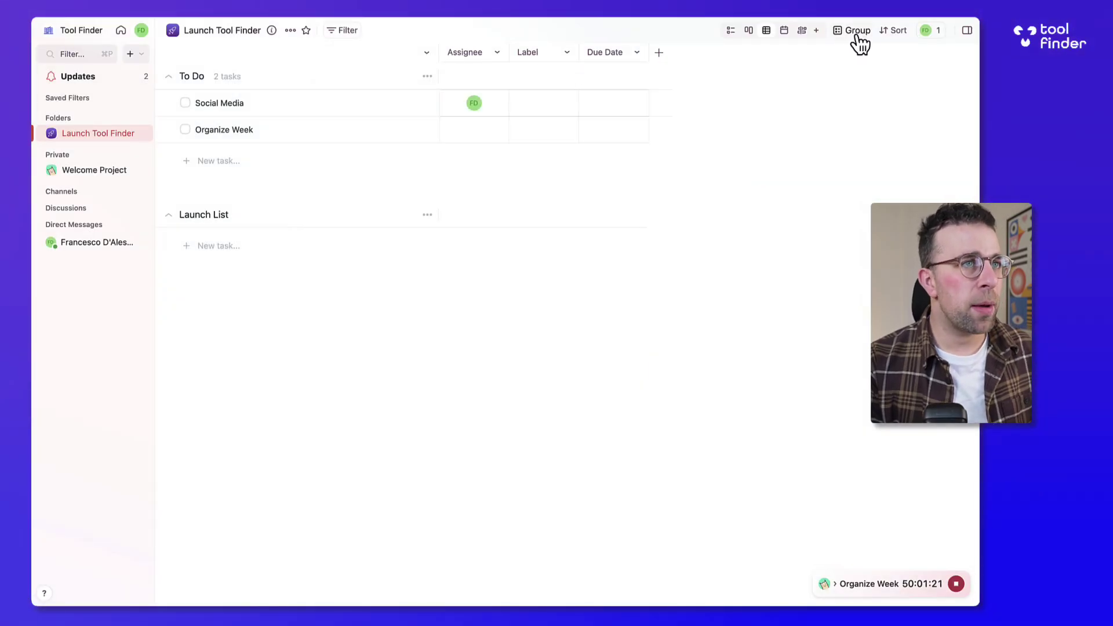
- Look over the task filter and project options menu without changing anything
left_click(343, 31)
left_click(292, 31)
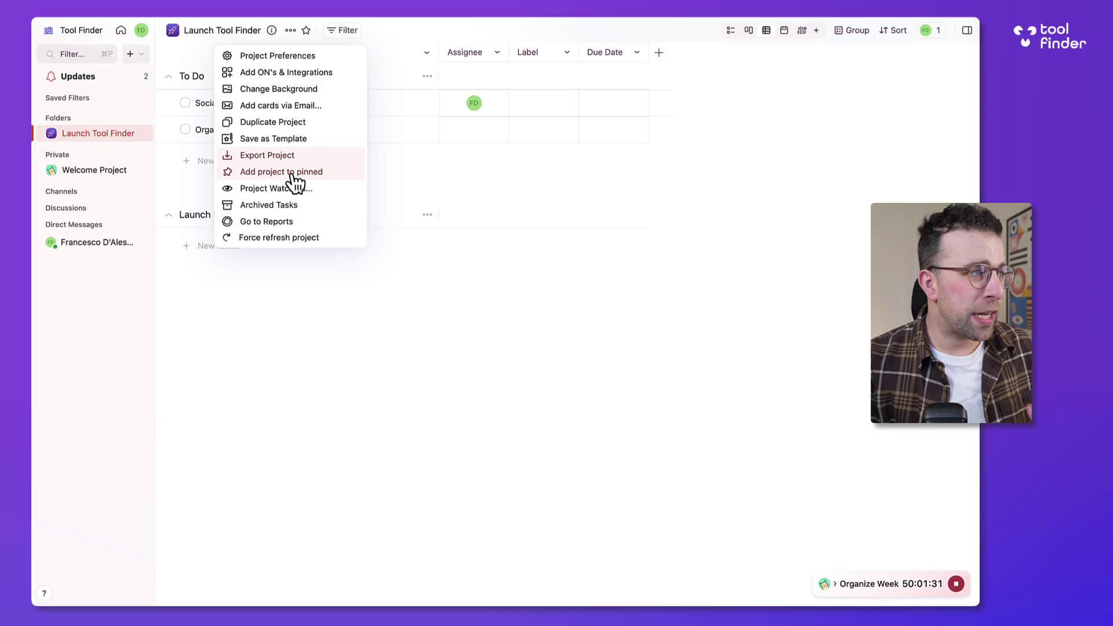
left_click(792, 96)
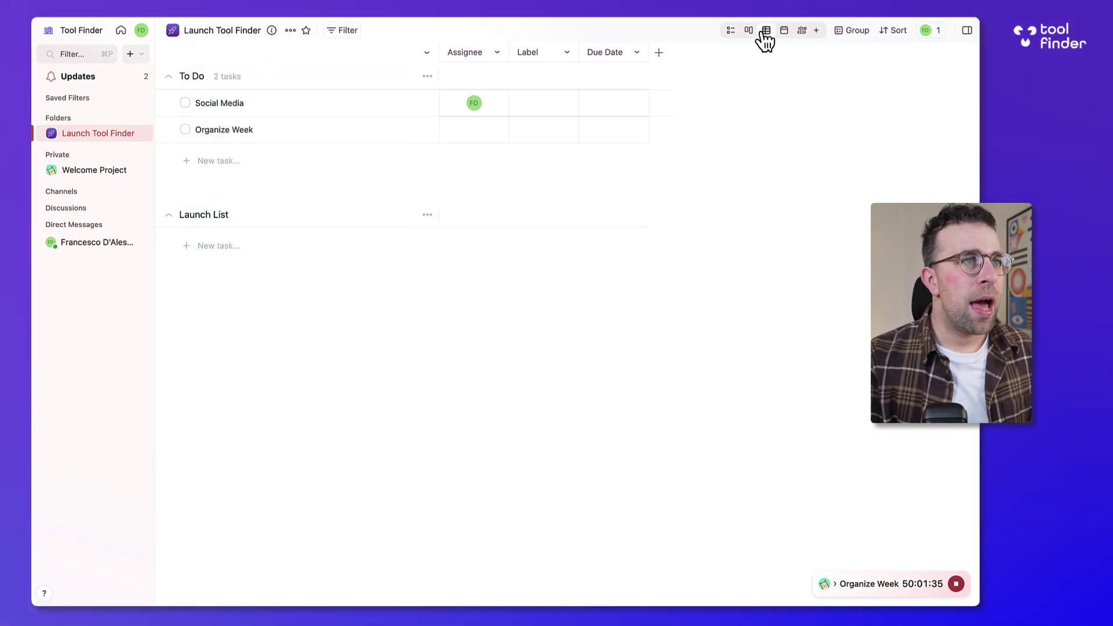
- View the project on the weekly calendar, then on the timeline, previewing the Social Media task
left_click(785, 32)
scroll(774, 129, "right", 5)
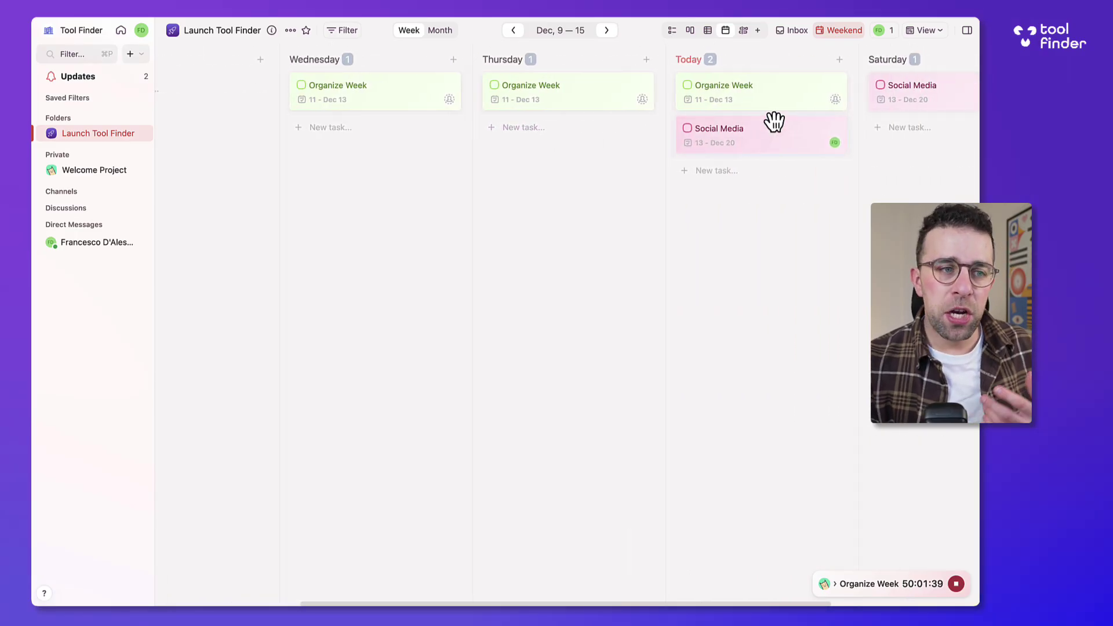
left_click(743, 30)
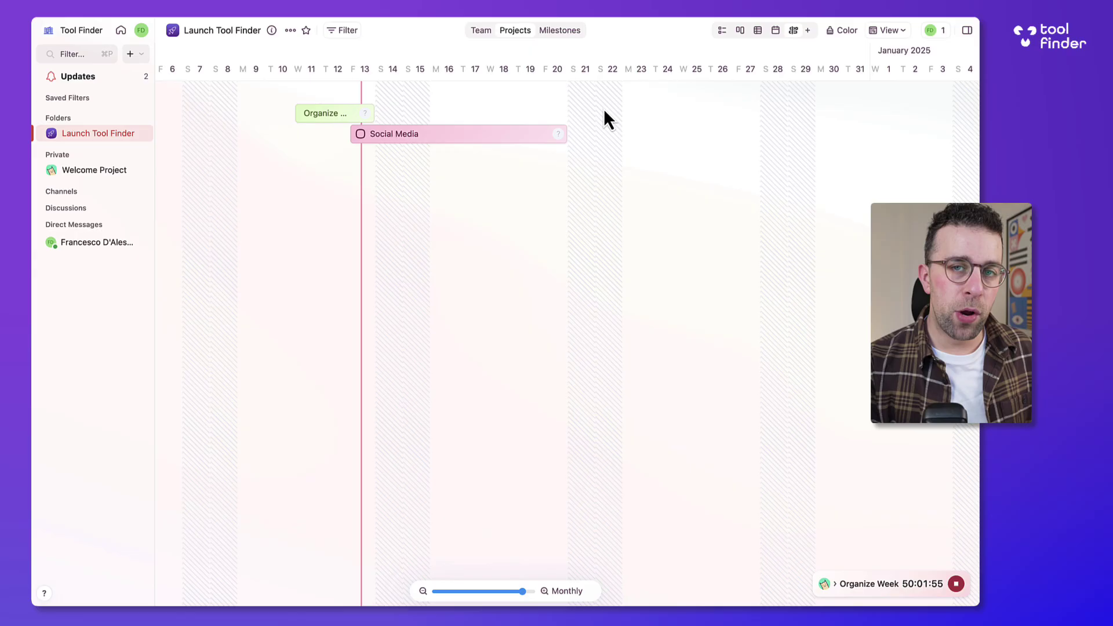
left_click(423, 137)
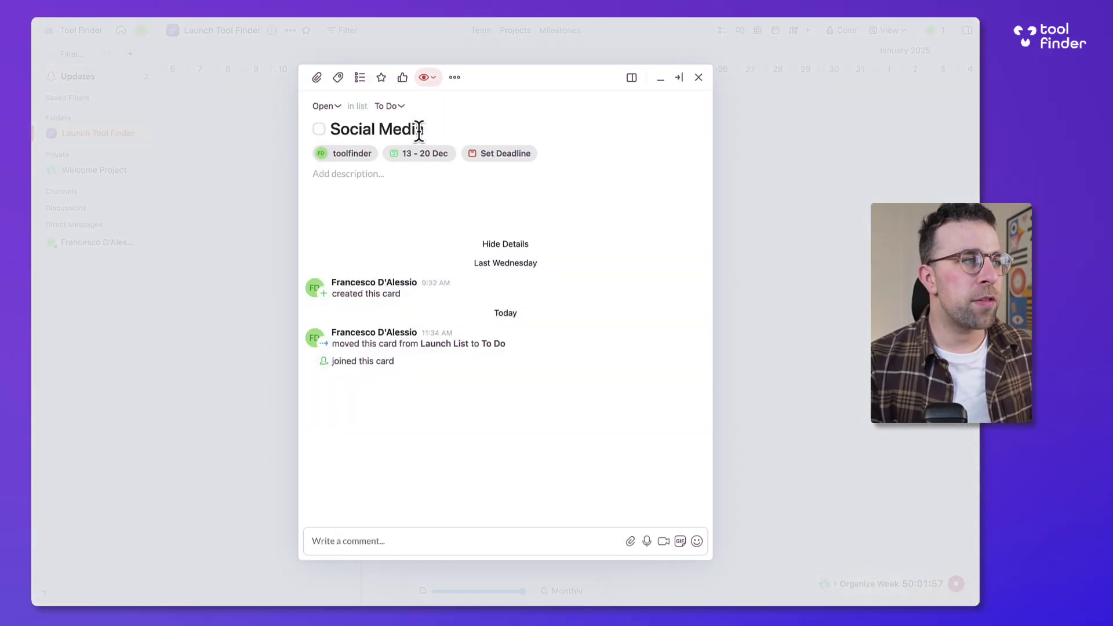
left_click(294, 194)
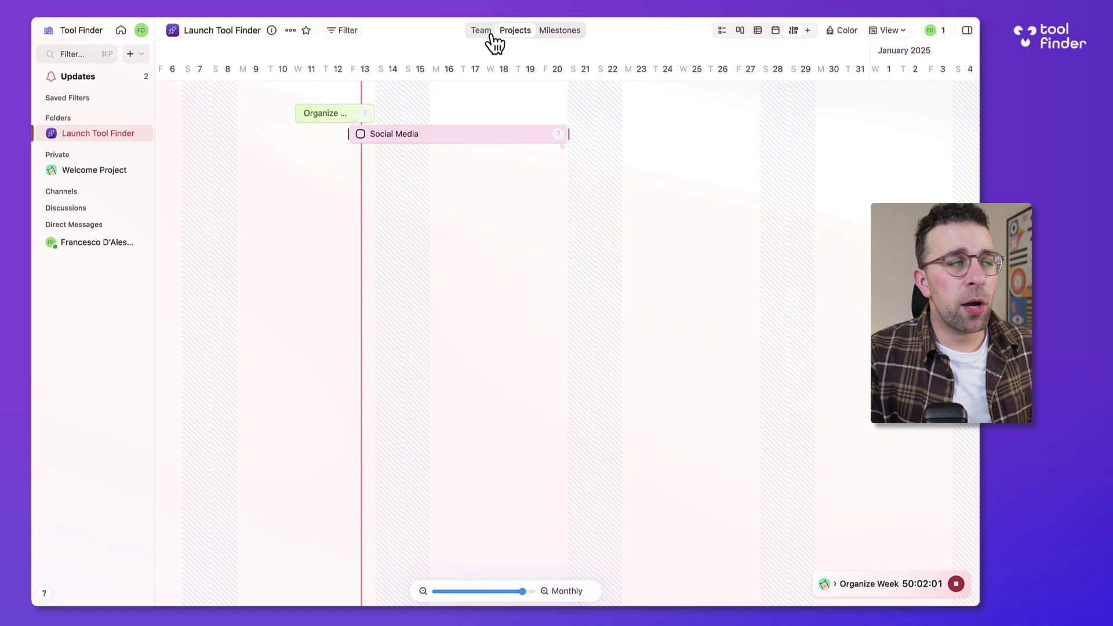
- Try the Team, Projects and Milestones timeline groupings, ending on Projects
left_click(490, 35)
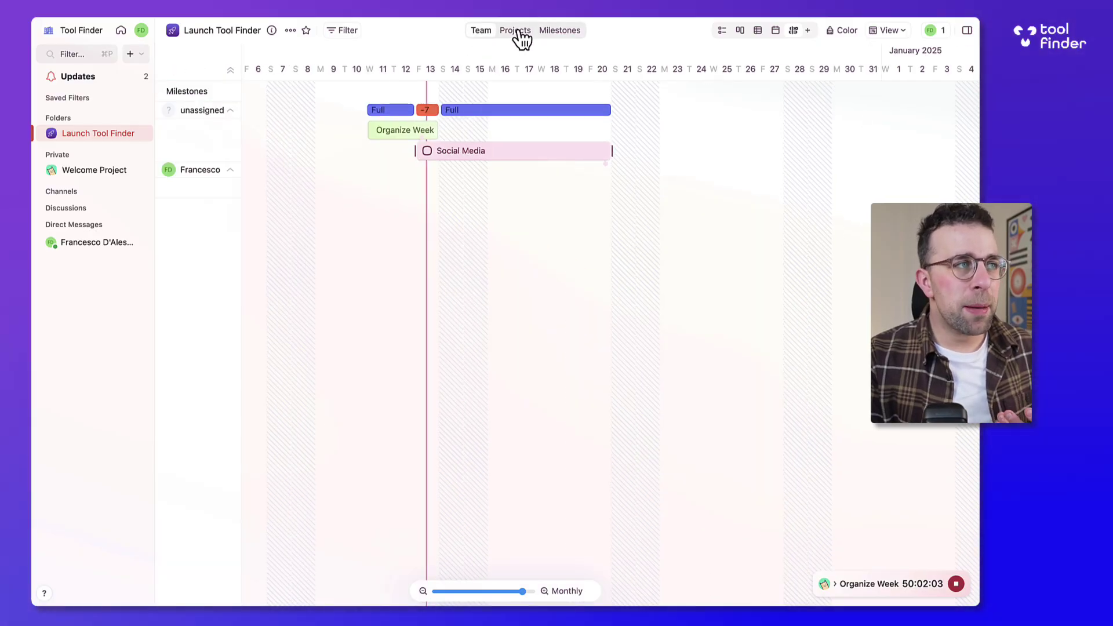
left_click(521, 32)
left_click(563, 31)
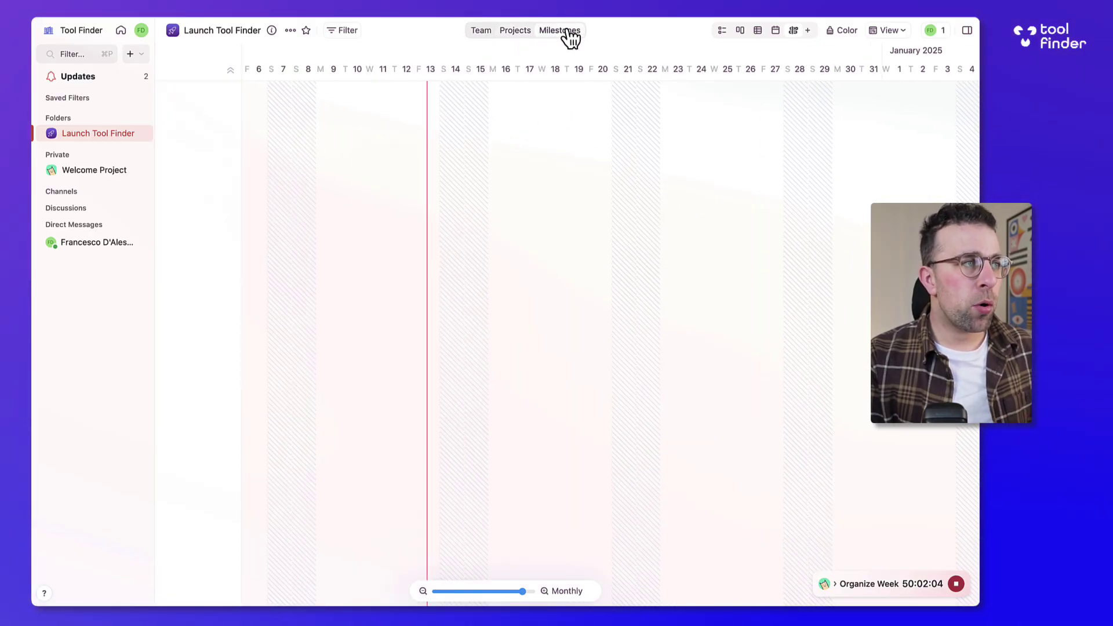
left_click(525, 33)
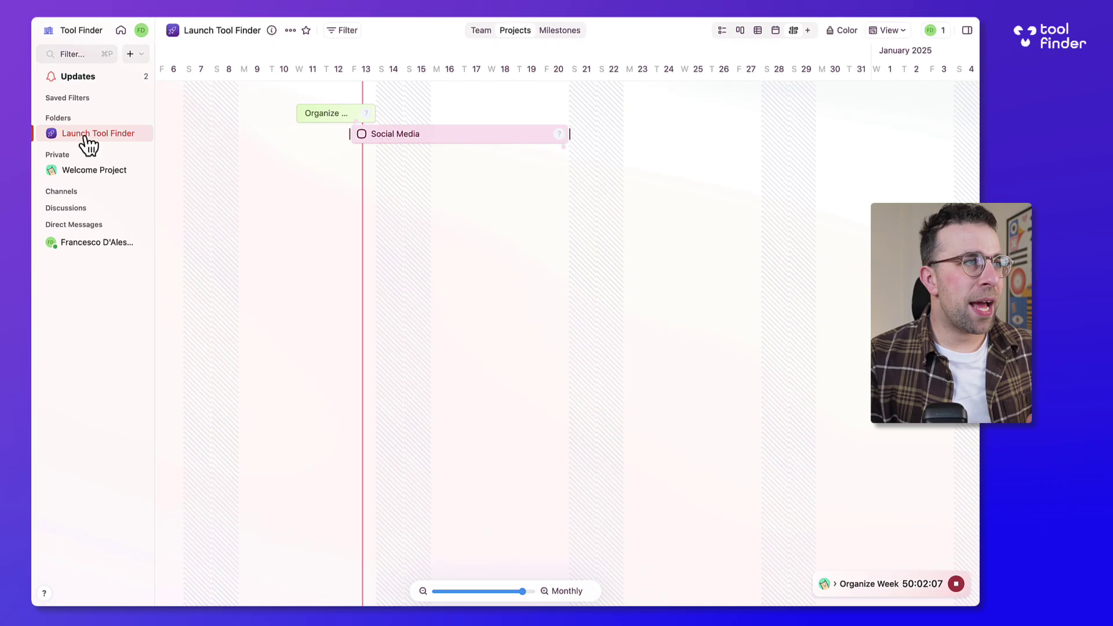
- Open Welcome Project, read the markdown card's details, and dock them beside the board
left_click(103, 171)
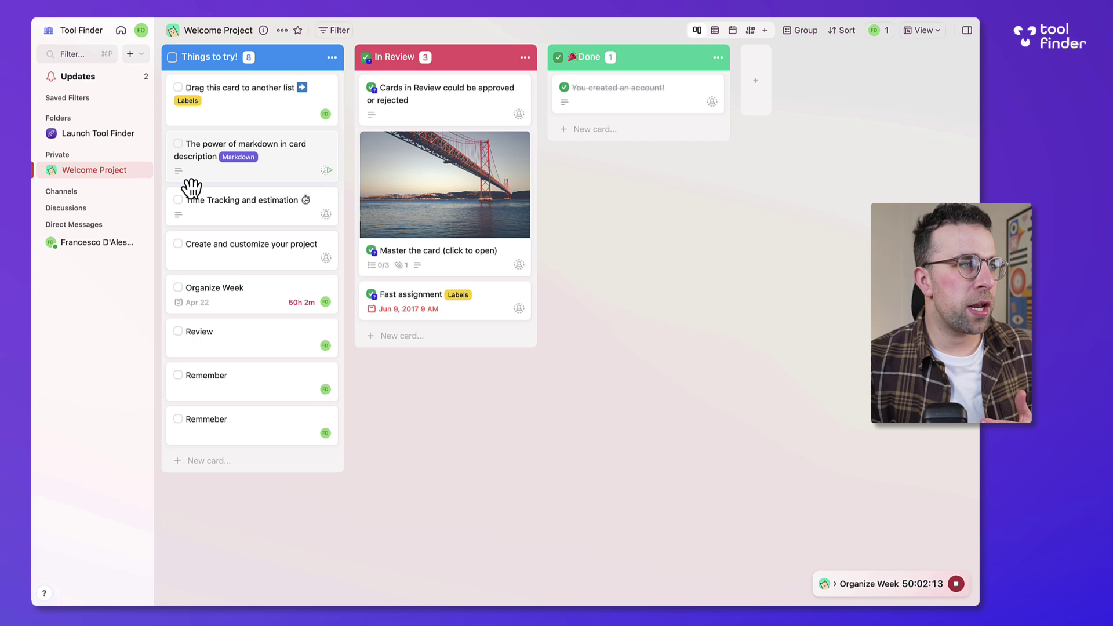
left_click(268, 172)
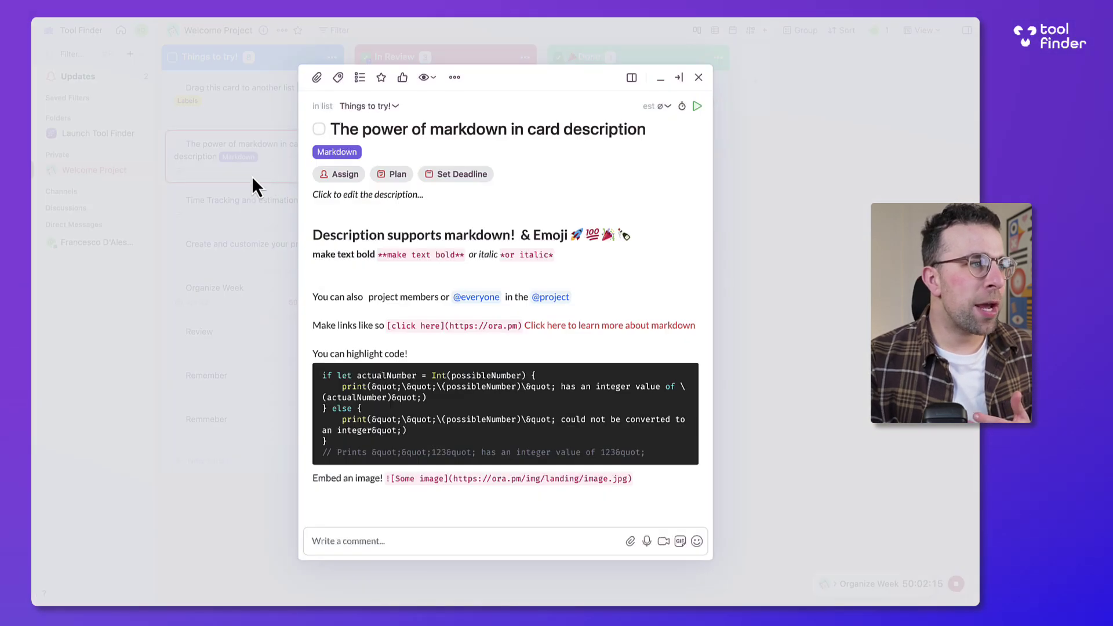
scroll(386, 284, "down", 15)
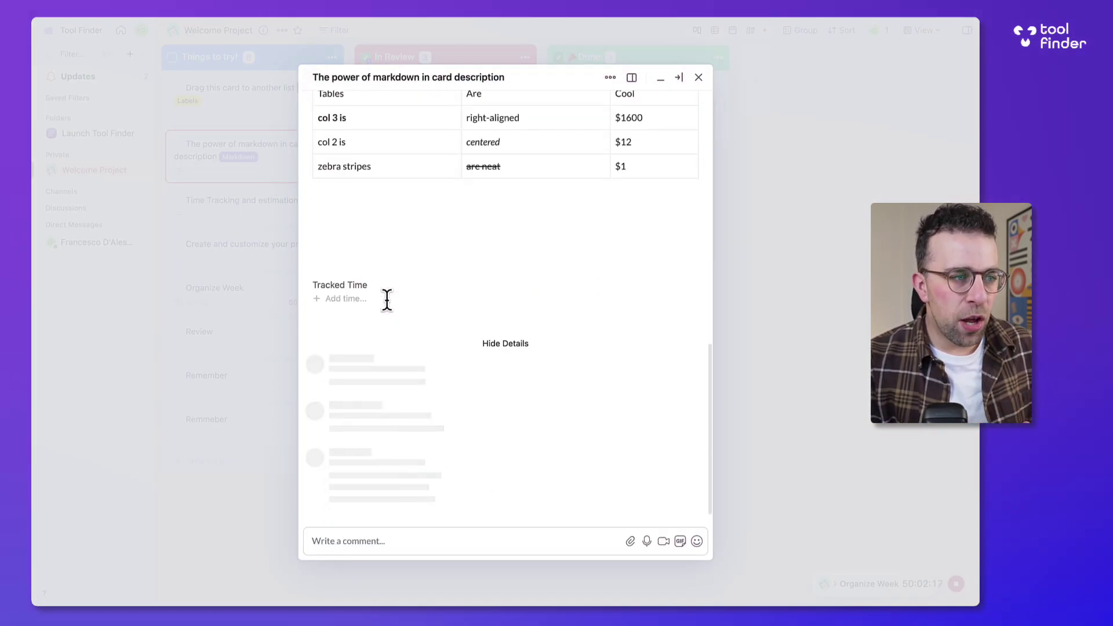
scroll(391, 352, "up", 15)
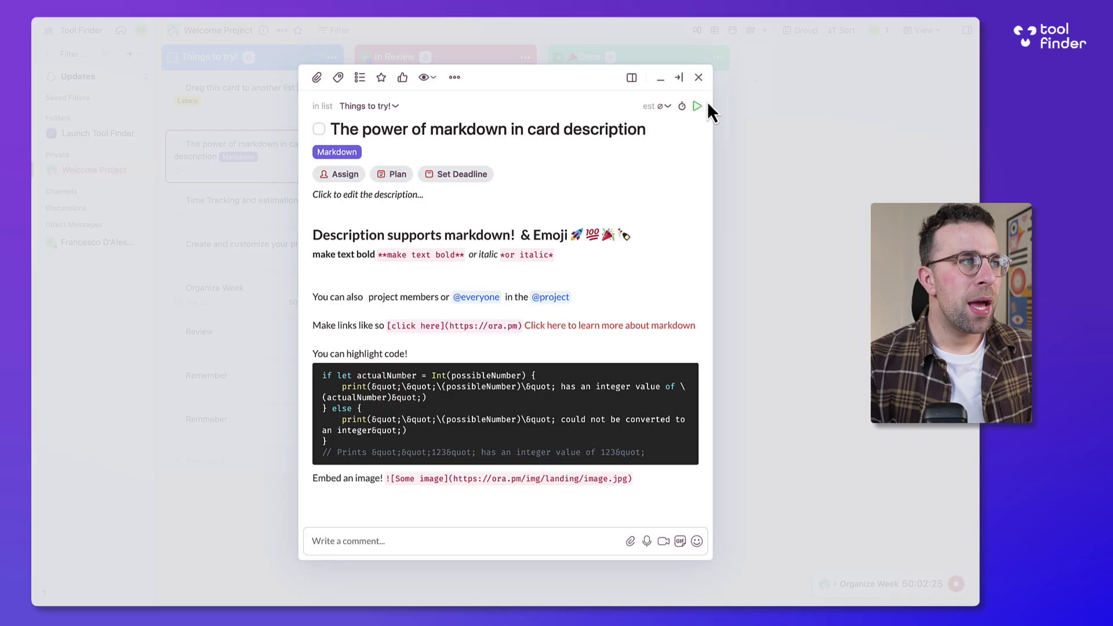
left_click(679, 77)
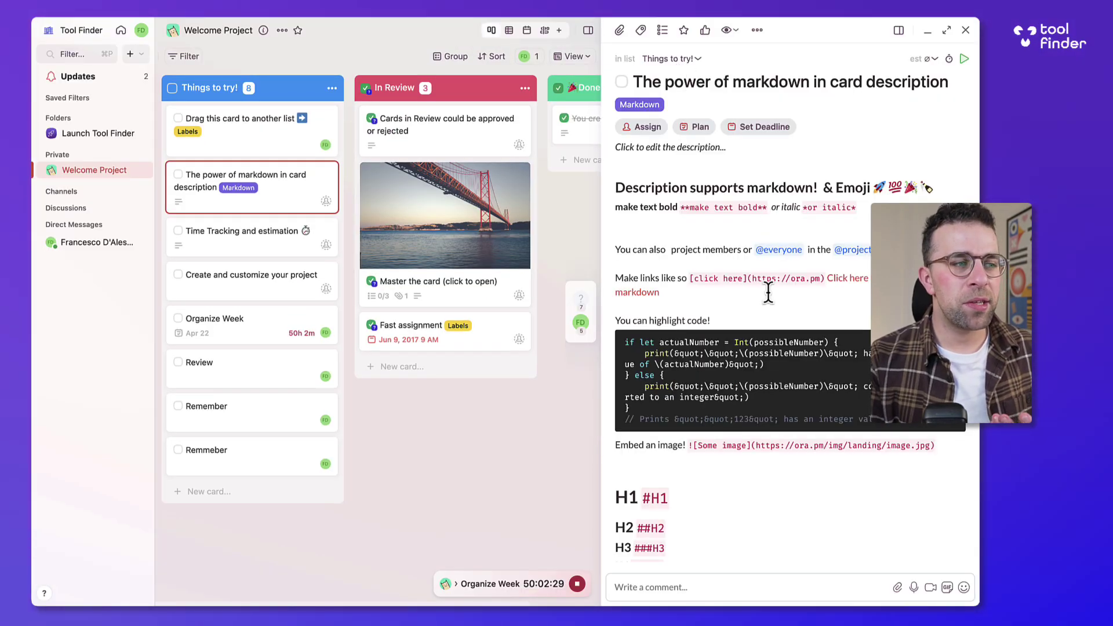
- Open Organize Week from the running timer and correct its tracked entry to 2h
left_click(535, 590)
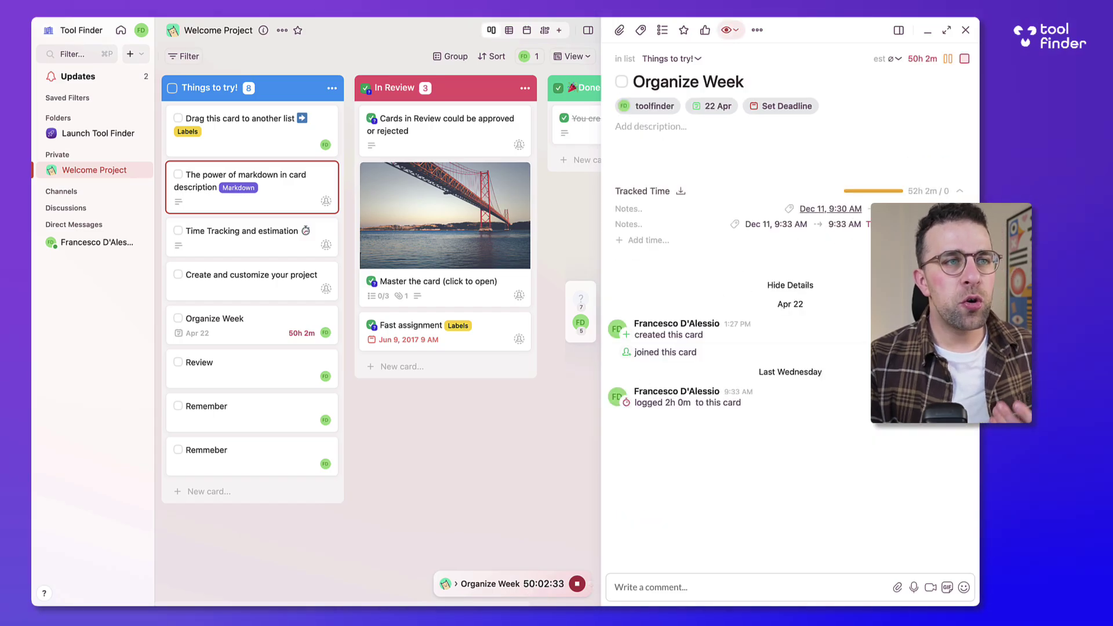
left_click(869, 224)
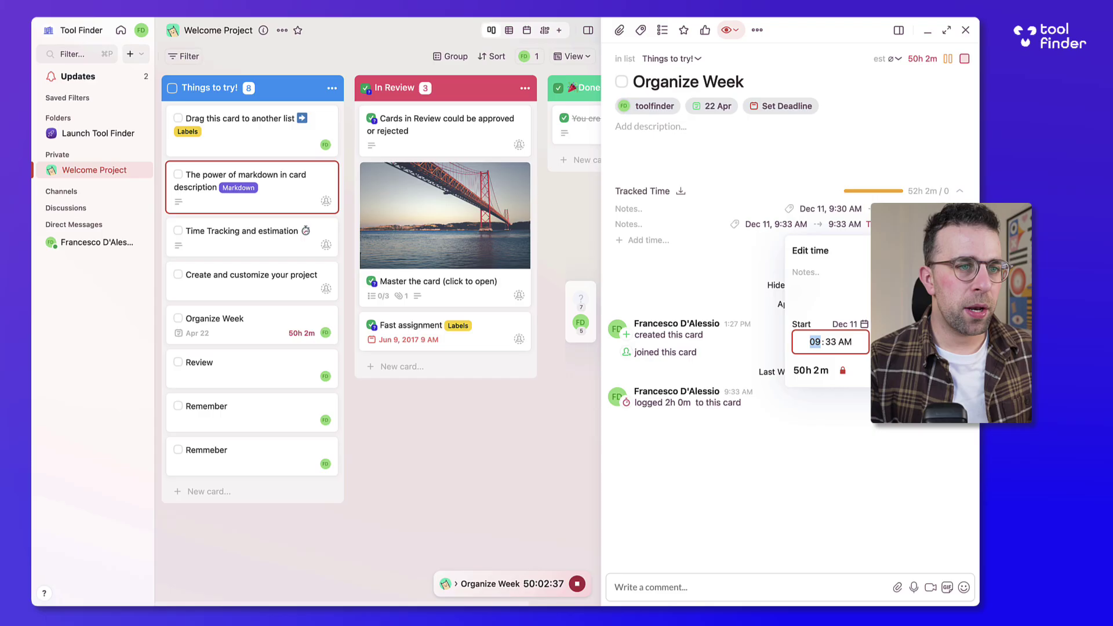
key("Return")
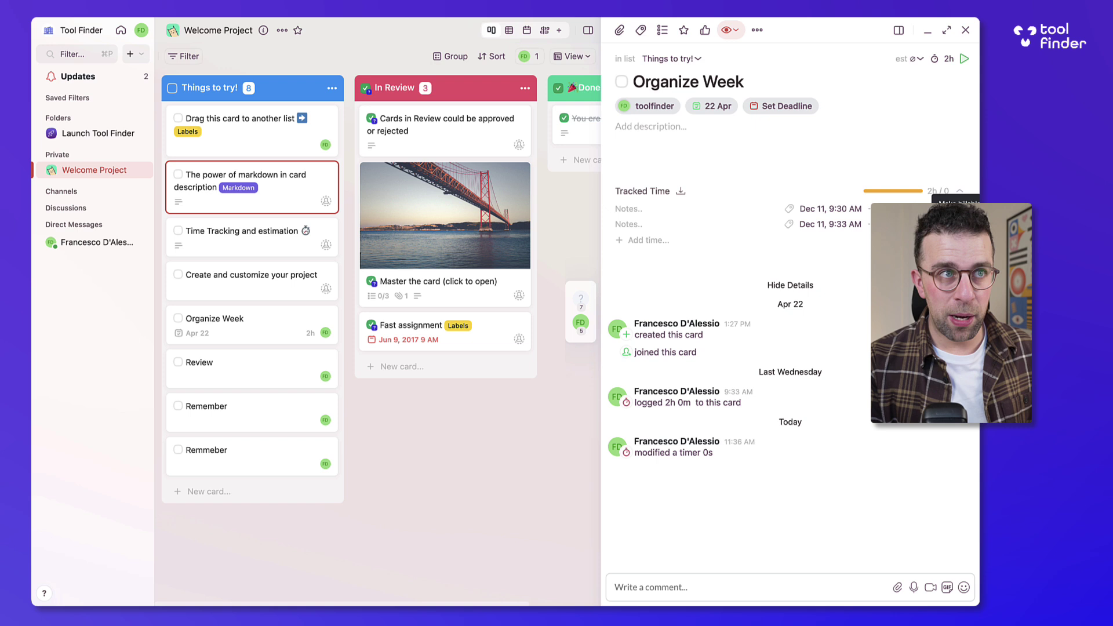
- Restart the Organize Week timer and give the card a 1h estimate
left_click(965, 59)
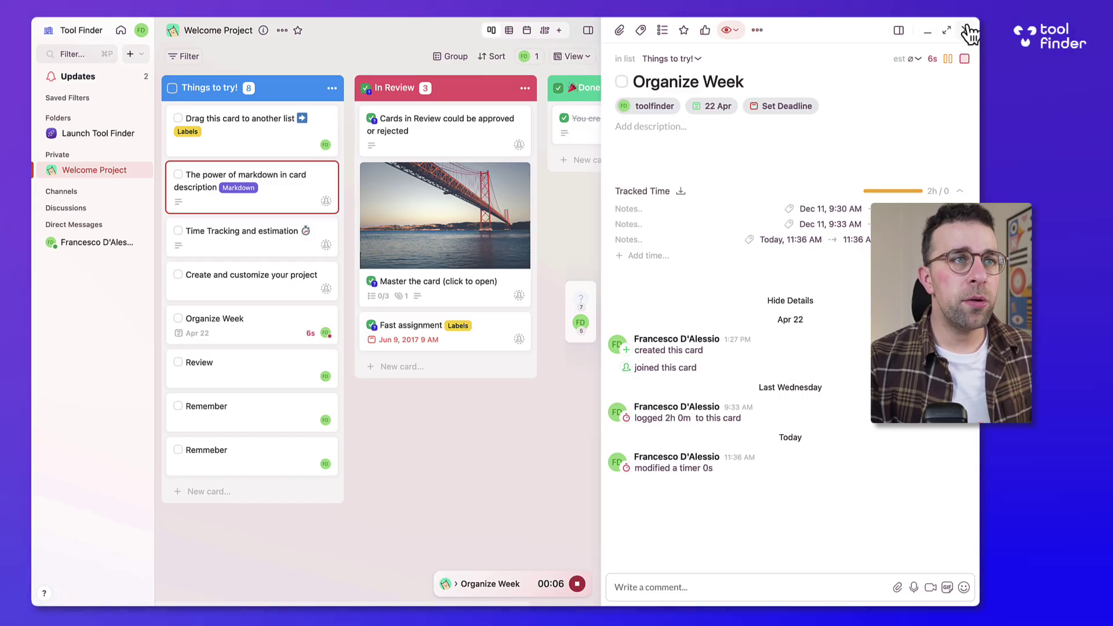
left_click(907, 59)
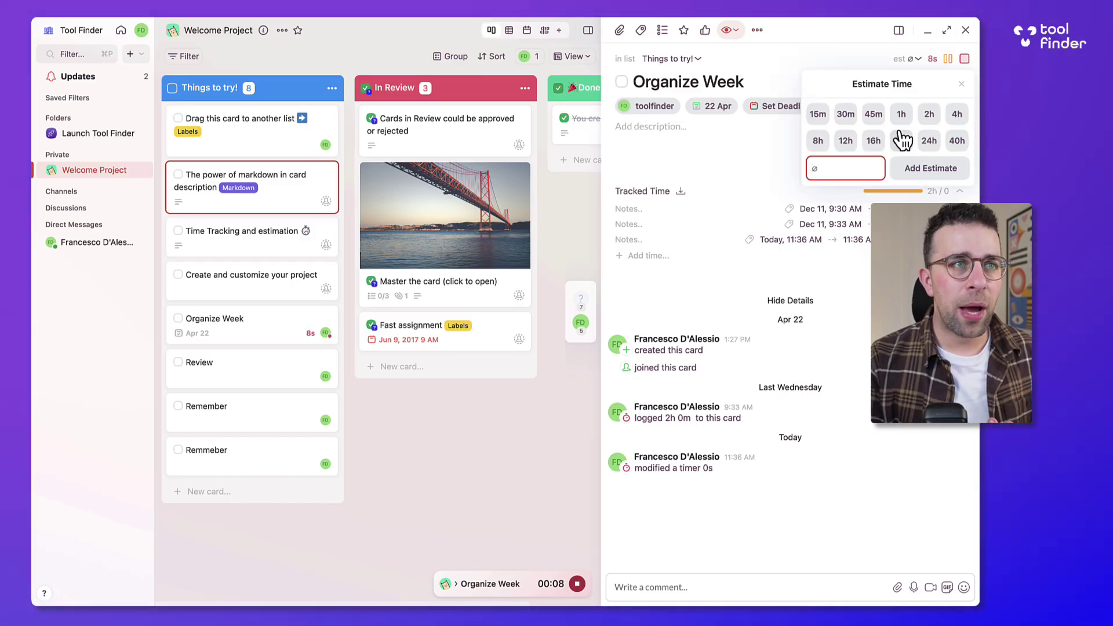
key("Escape")
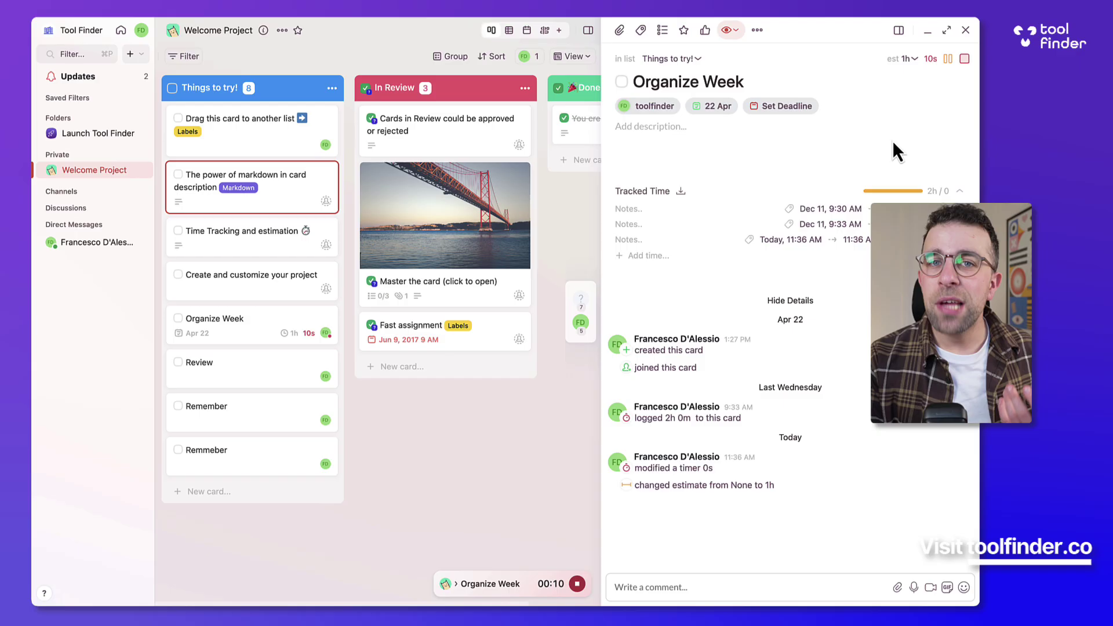
- Close the card panel and open the direct-message conversation with the workspace member
left_click(963, 31)
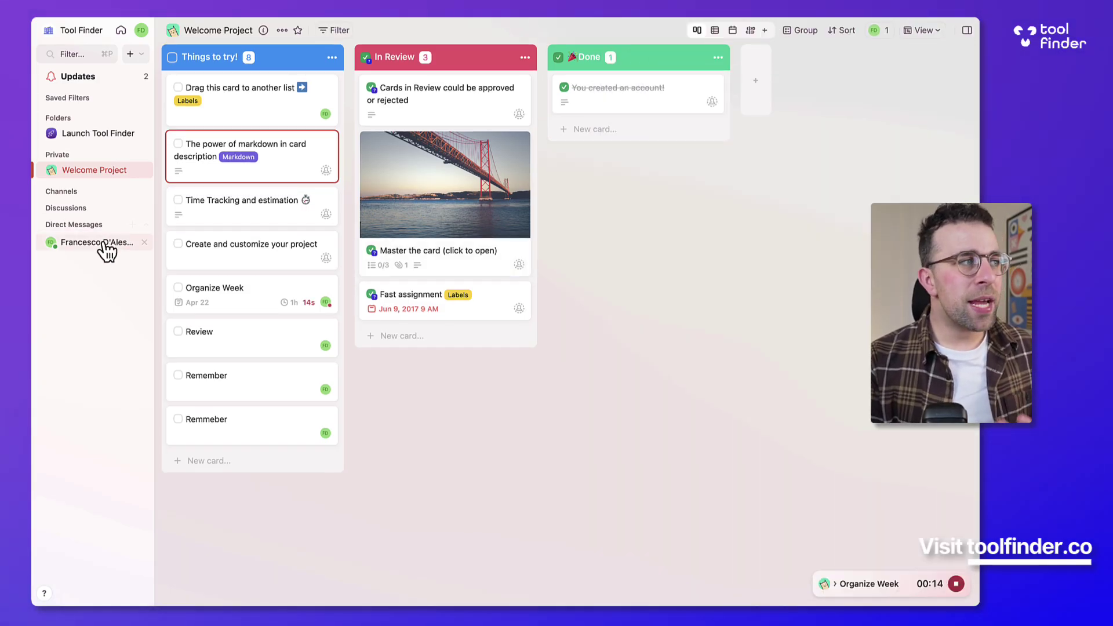
left_click(88, 225)
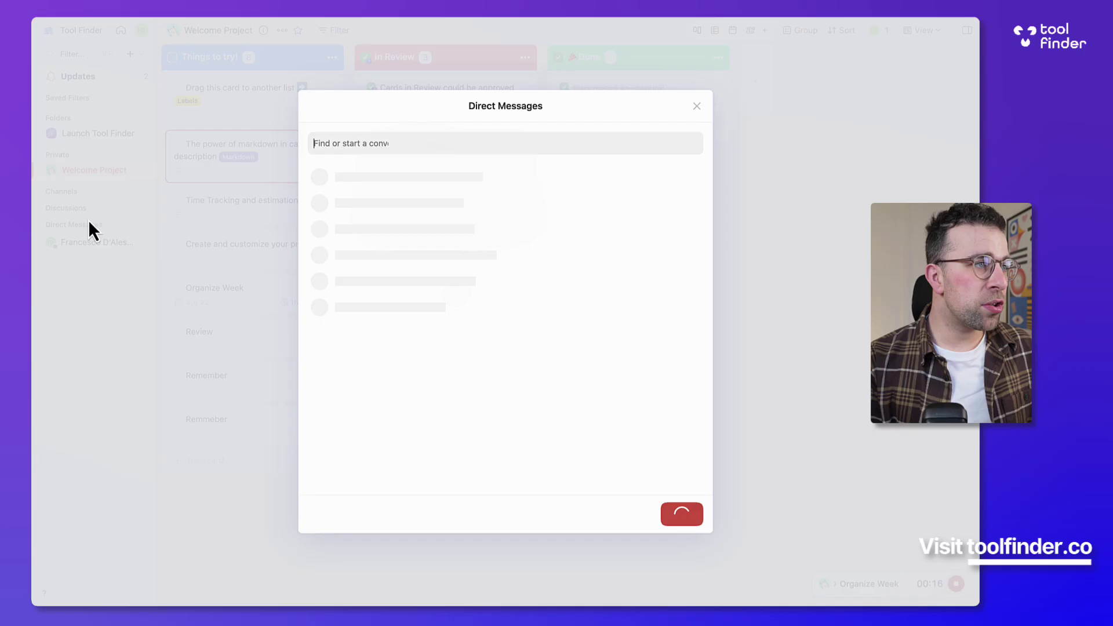
left_click(417, 193)
left_click(638, 516)
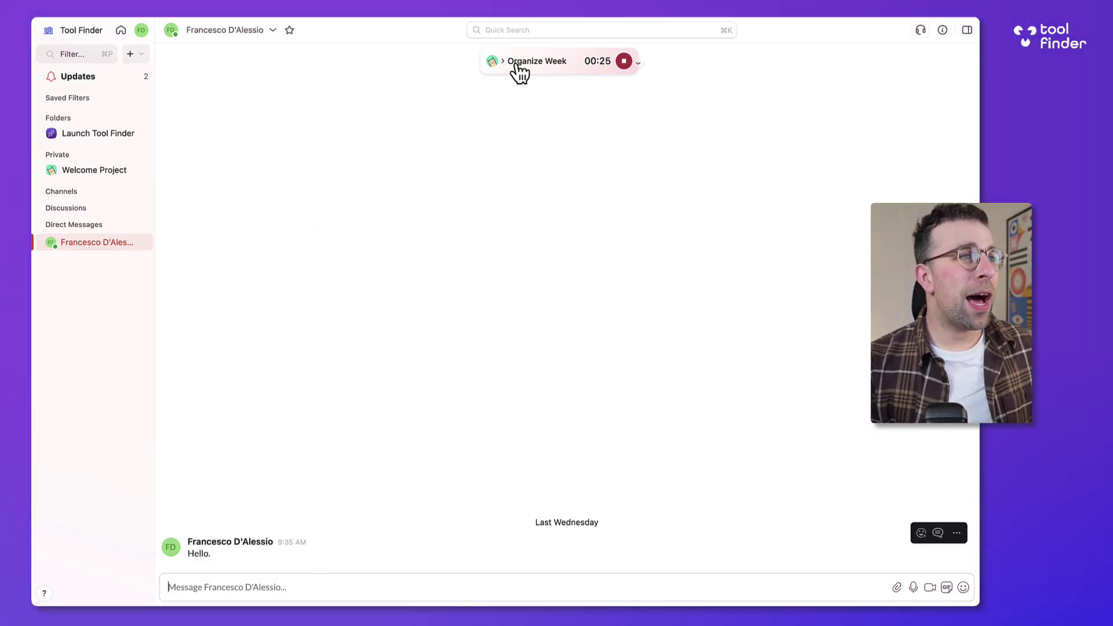
left_click(639, 68)
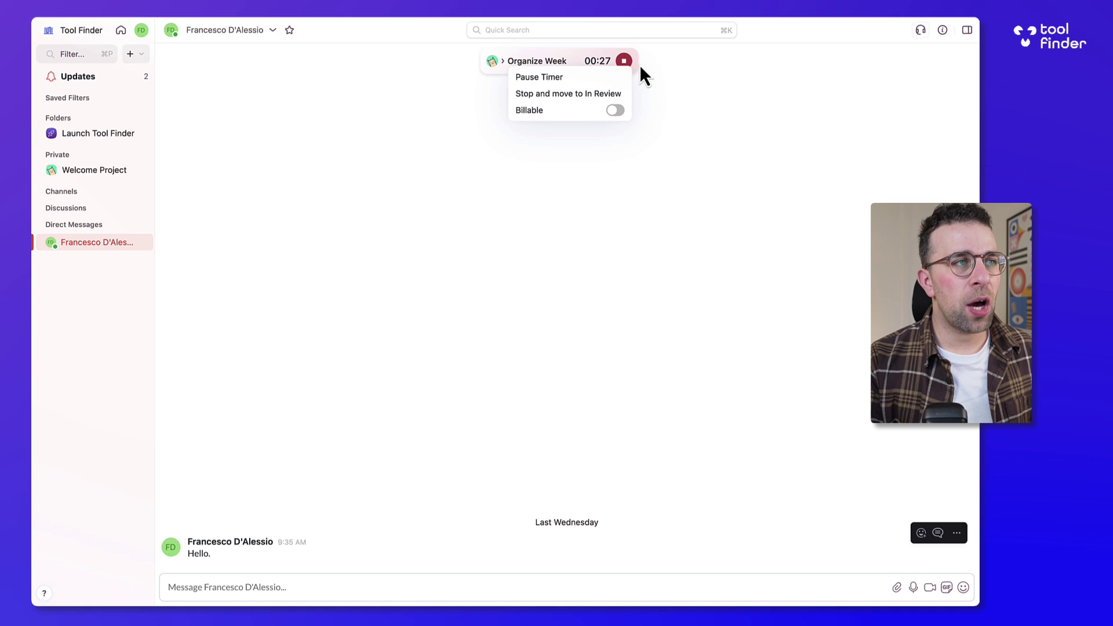
left_click(639, 65)
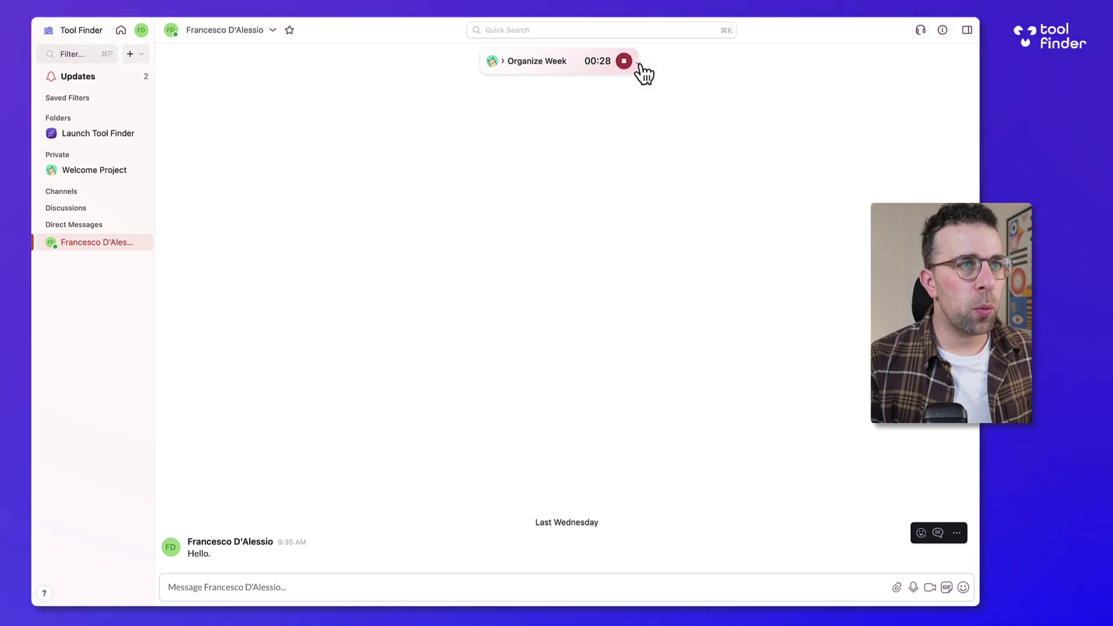
- Start a huddle call, allow microphone access, then leave the huddle
left_click(921, 30)
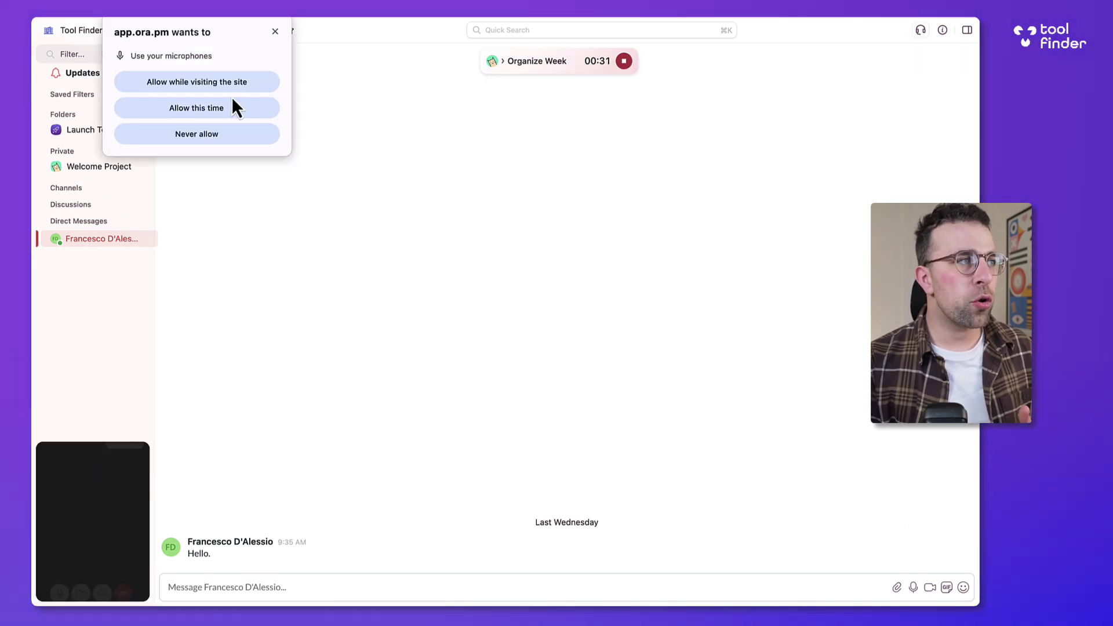
left_click(232, 108)
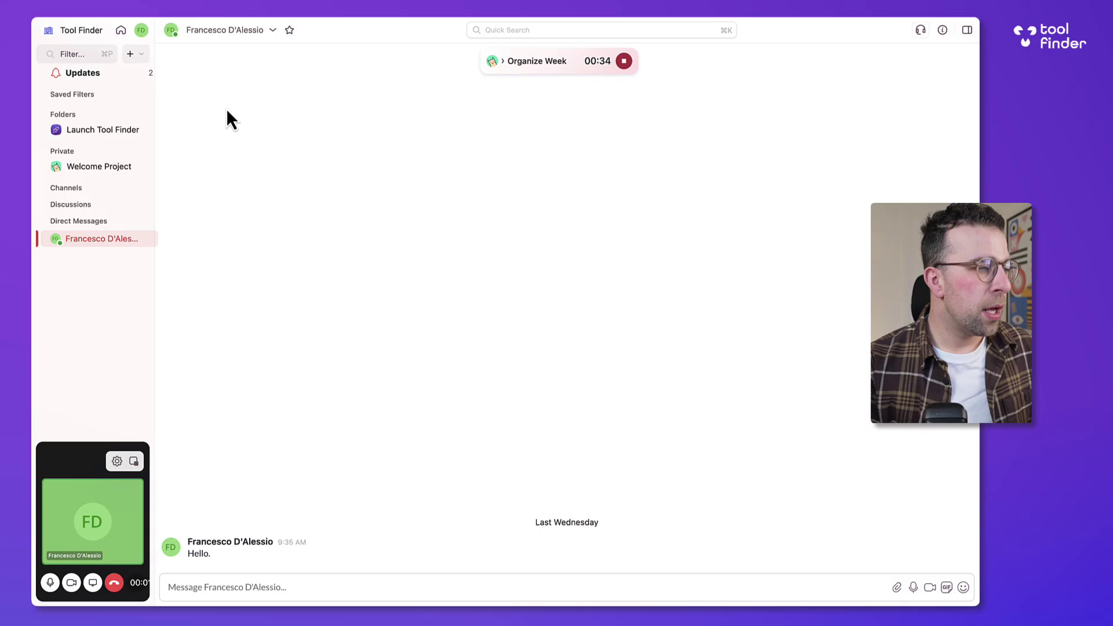
left_click(114, 583)
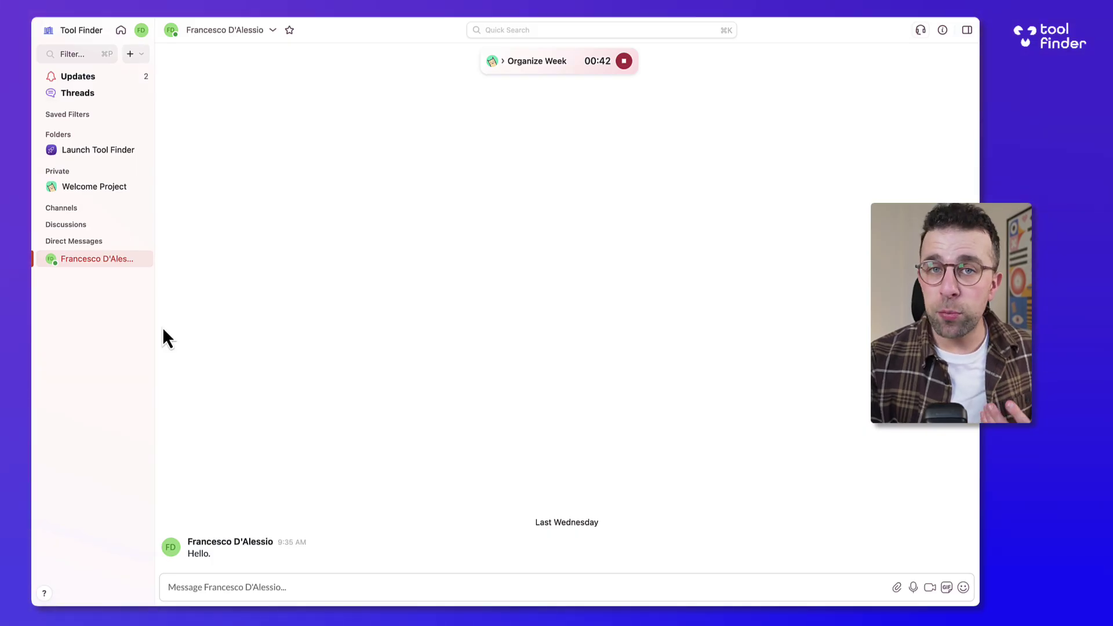
- Check Updates and Threads, then add Launch Tool Finder under Discussions with a new thread
left_click(95, 78)
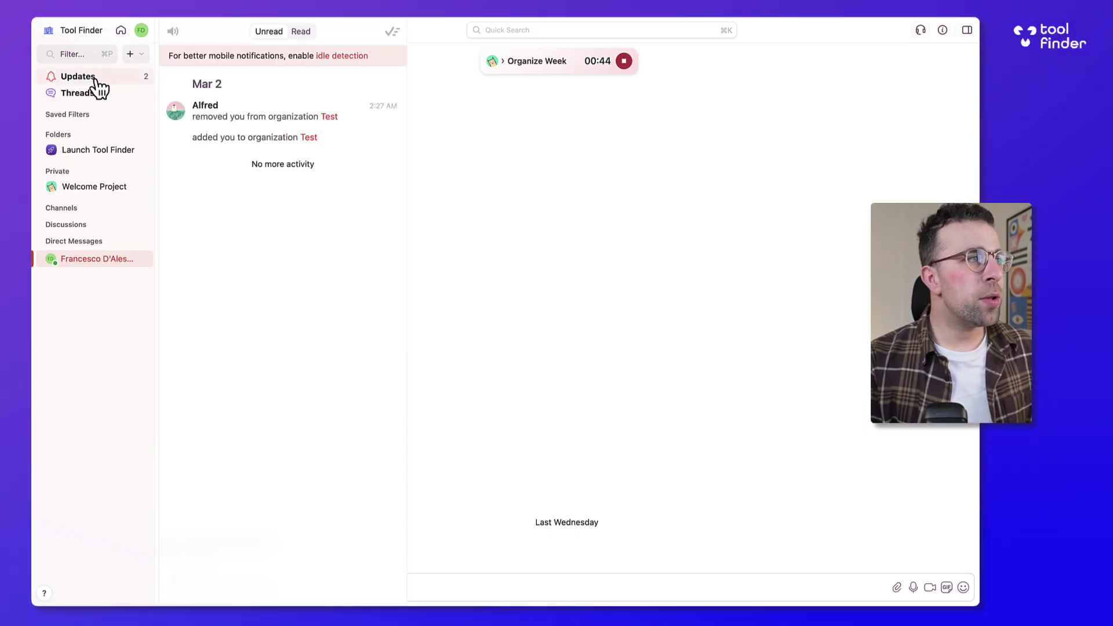
left_click(91, 94)
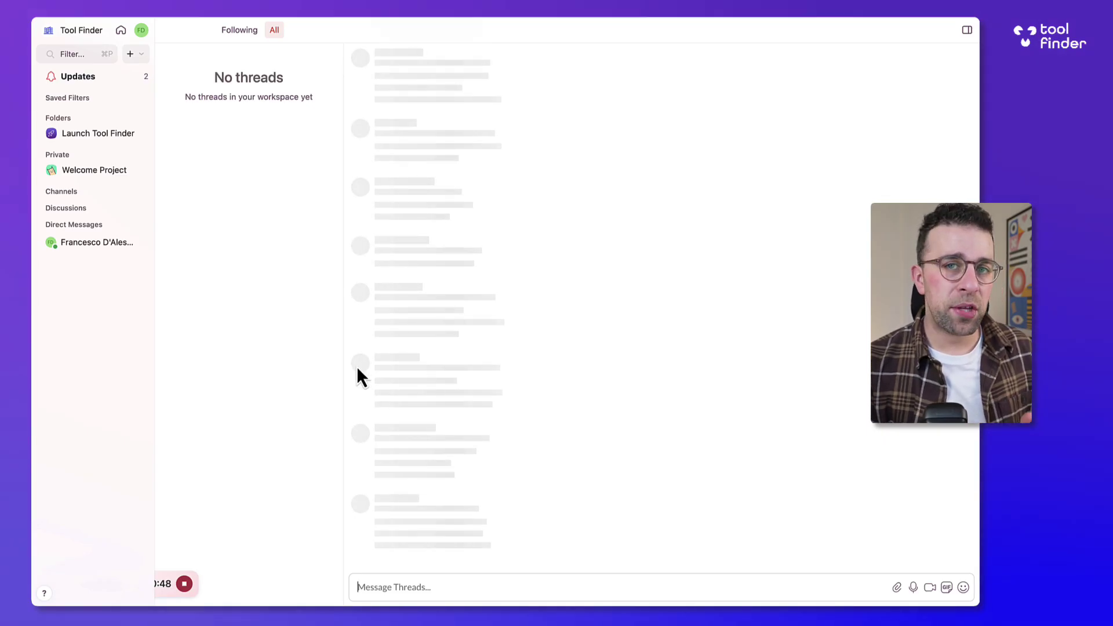
left_click(132, 207)
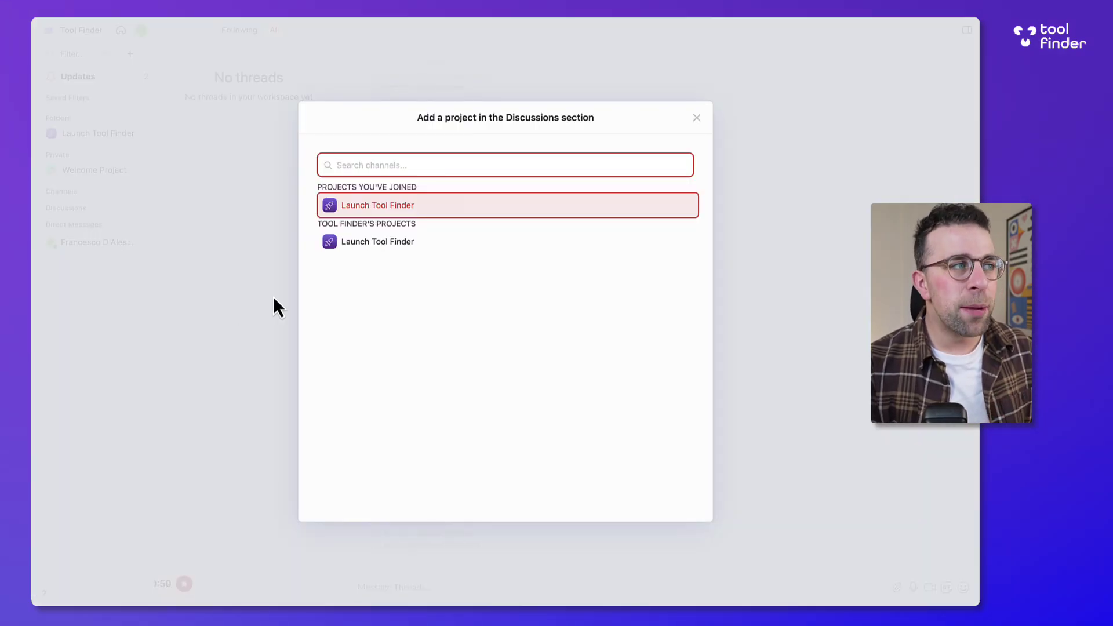
left_click(424, 216)
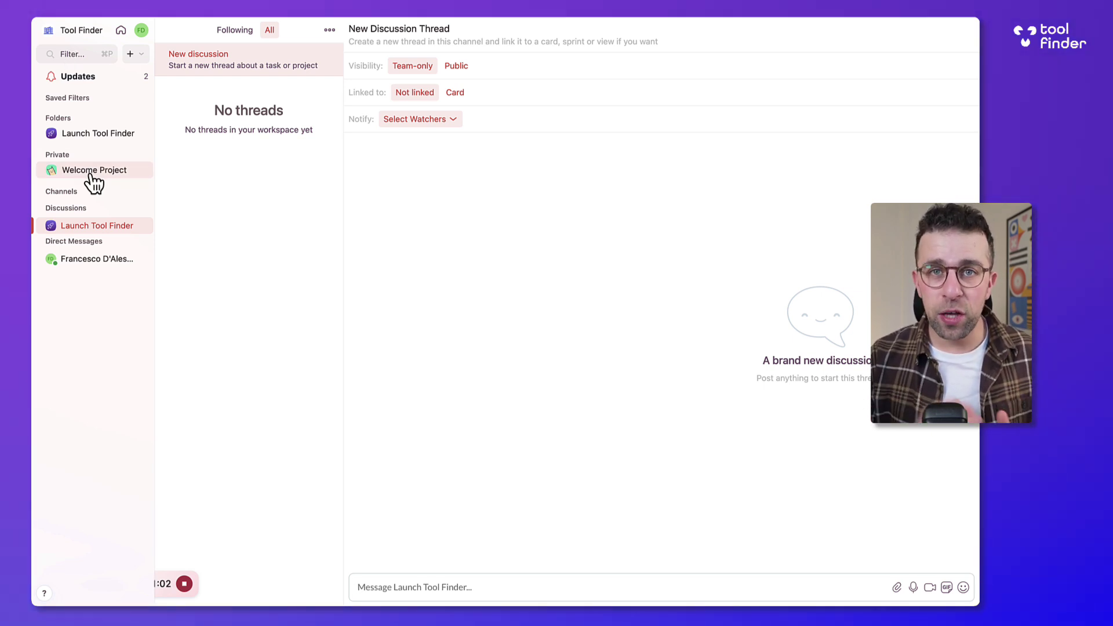
- Read the Professional plan's Blocking tasks and List Actions features on billing, then open Sidebar settings
left_click(82, 29)
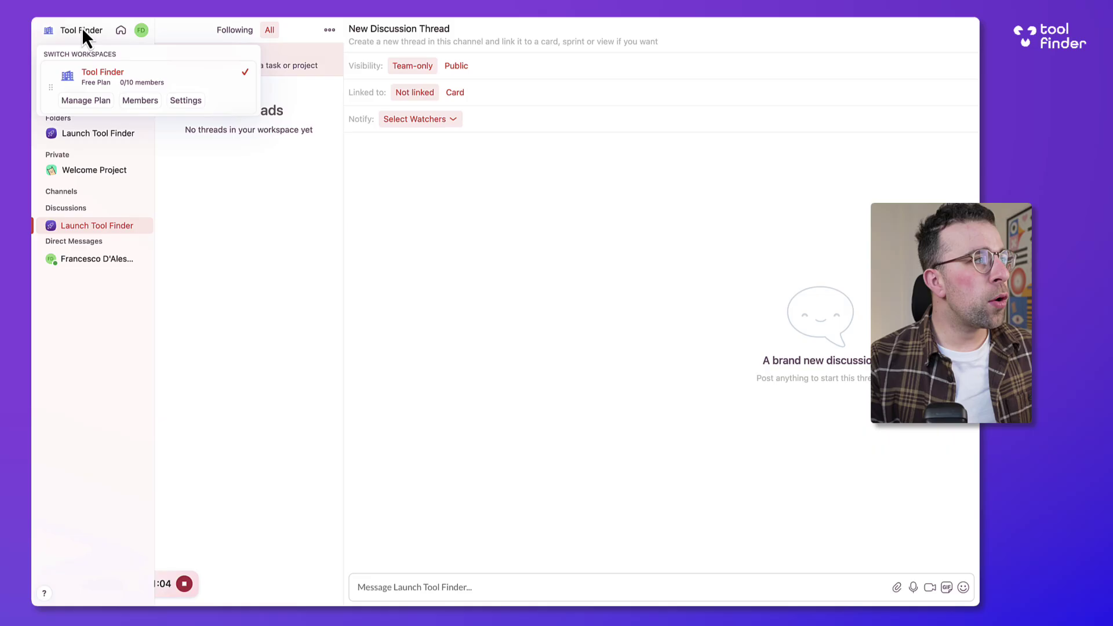
left_click(100, 100)
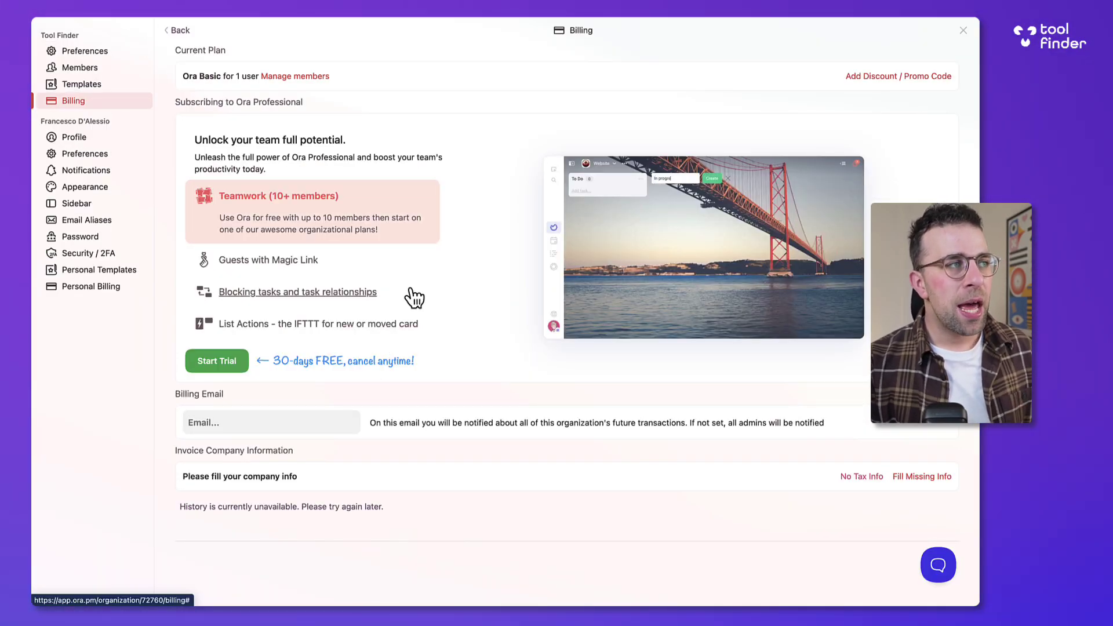
left_click(414, 300)
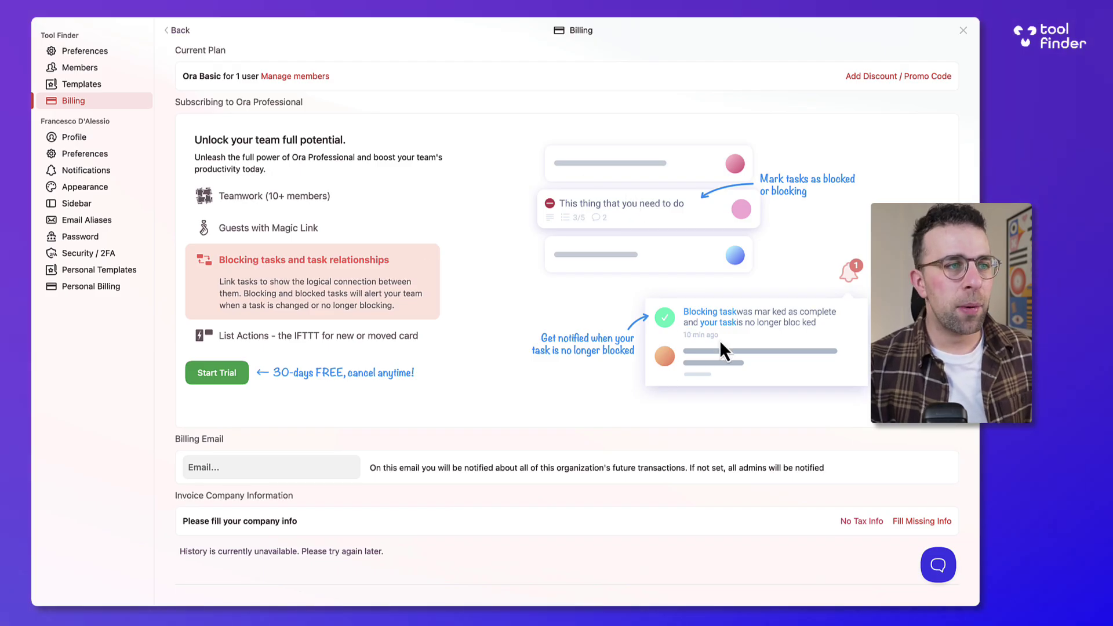
left_click(368, 342)
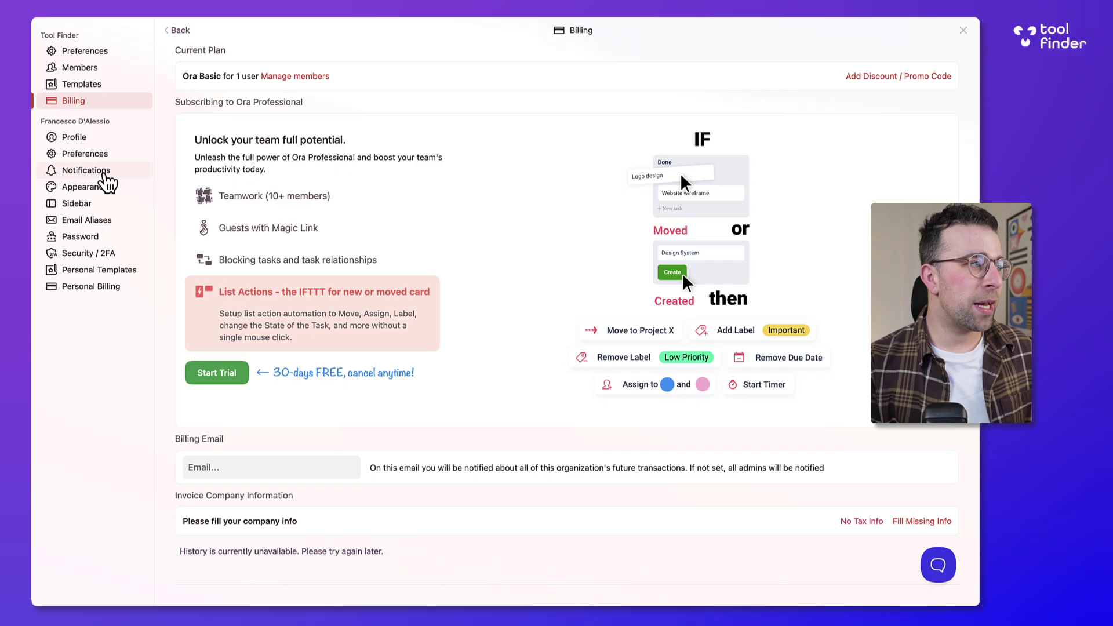
left_click(99, 204)
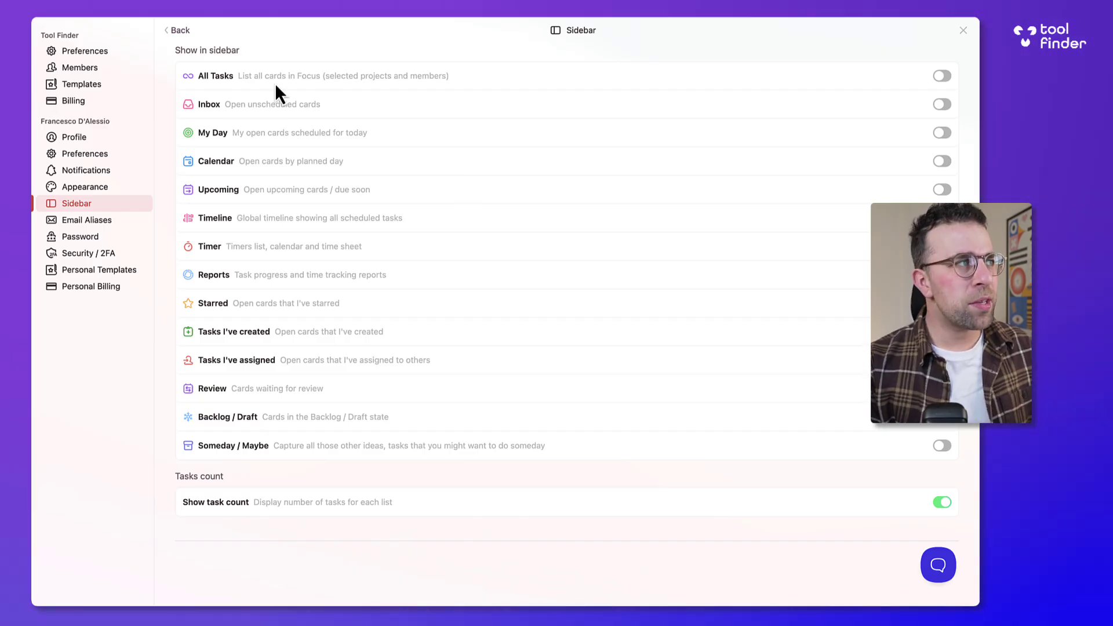
- Return to the discussion, then reach My Day through the command bar's expanded destinations
left_click(177, 31)
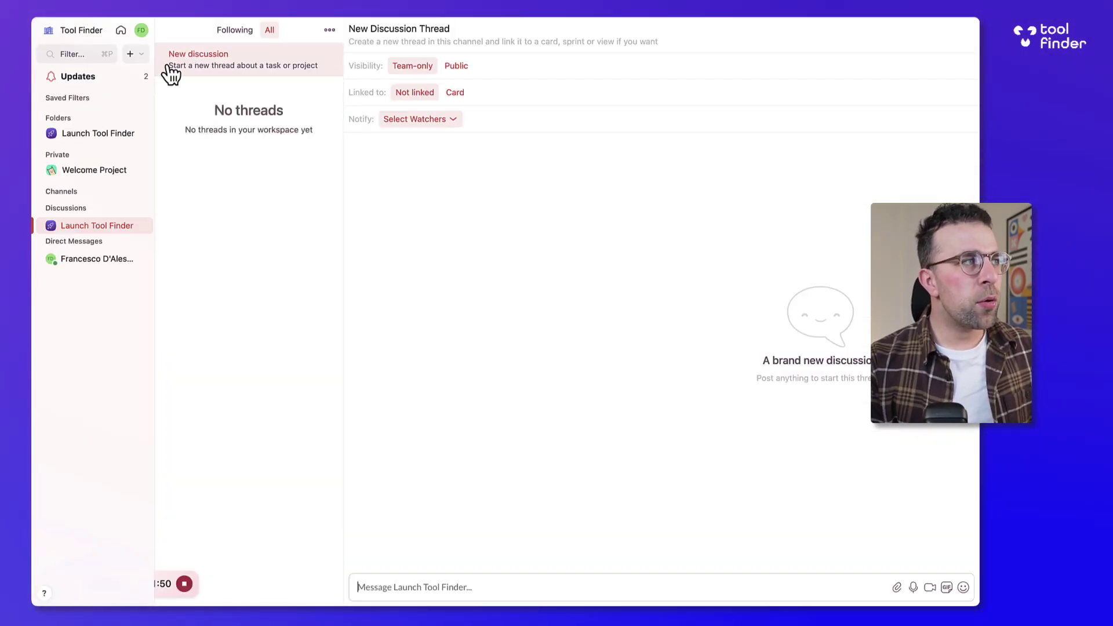
key("super+p")
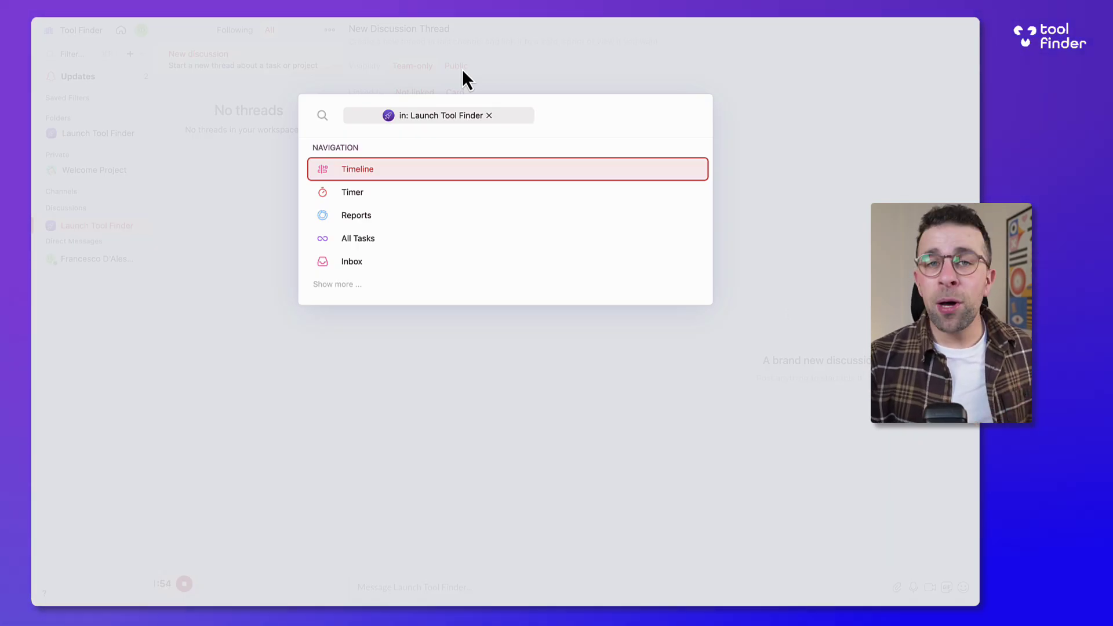
left_click(415, 283)
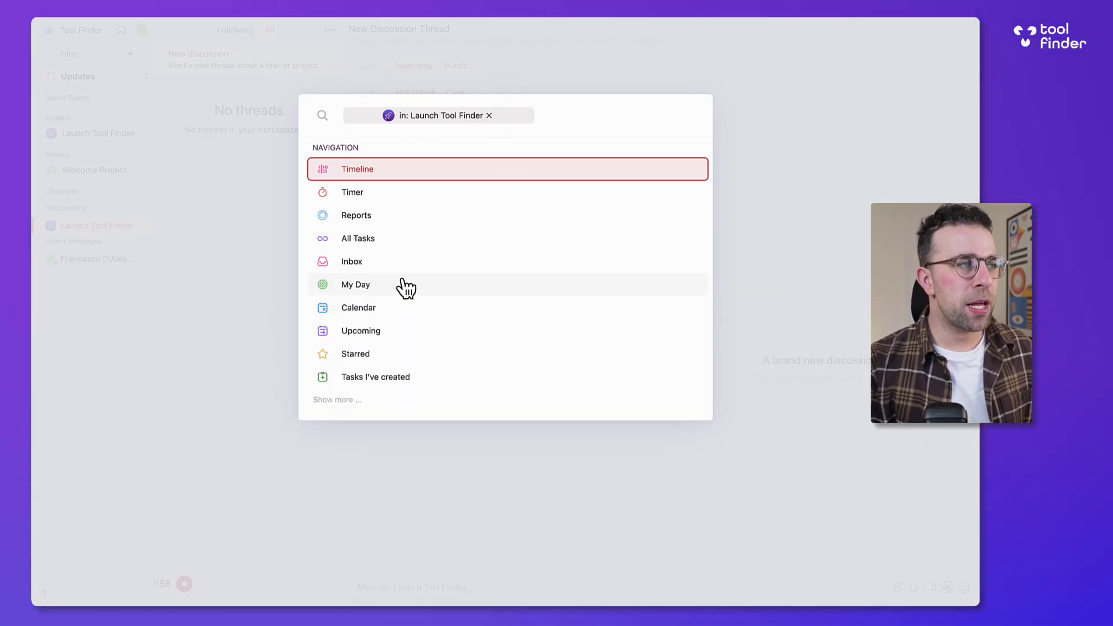
left_click(452, 290)
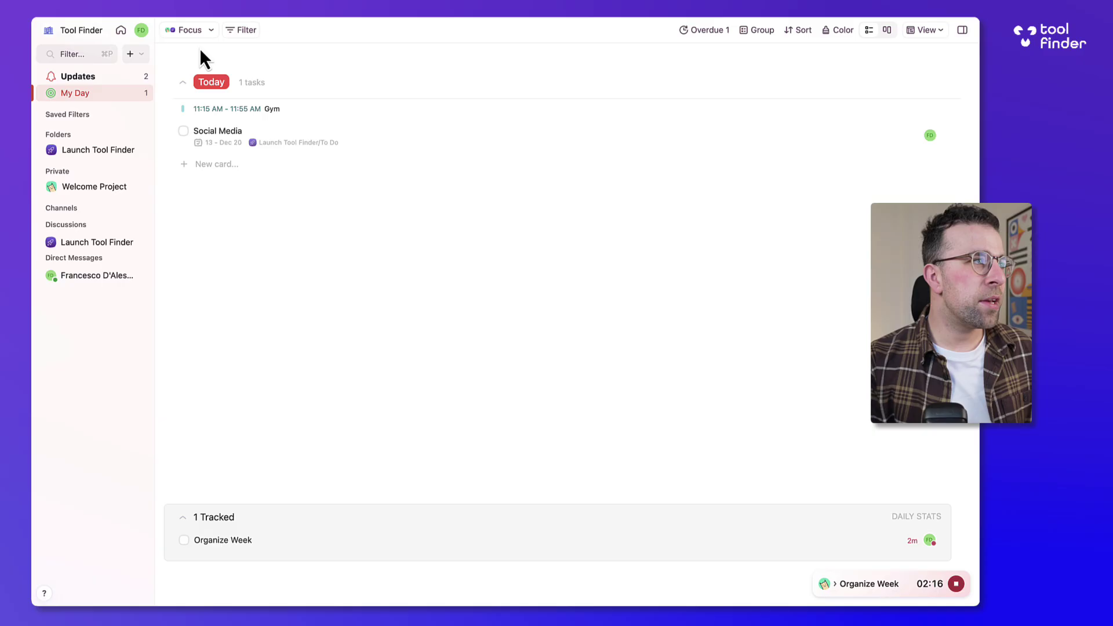
- Glance at the Focus options, then open the Calendar from the quick search command bar
left_click(205, 32)
left_click(323, 268)
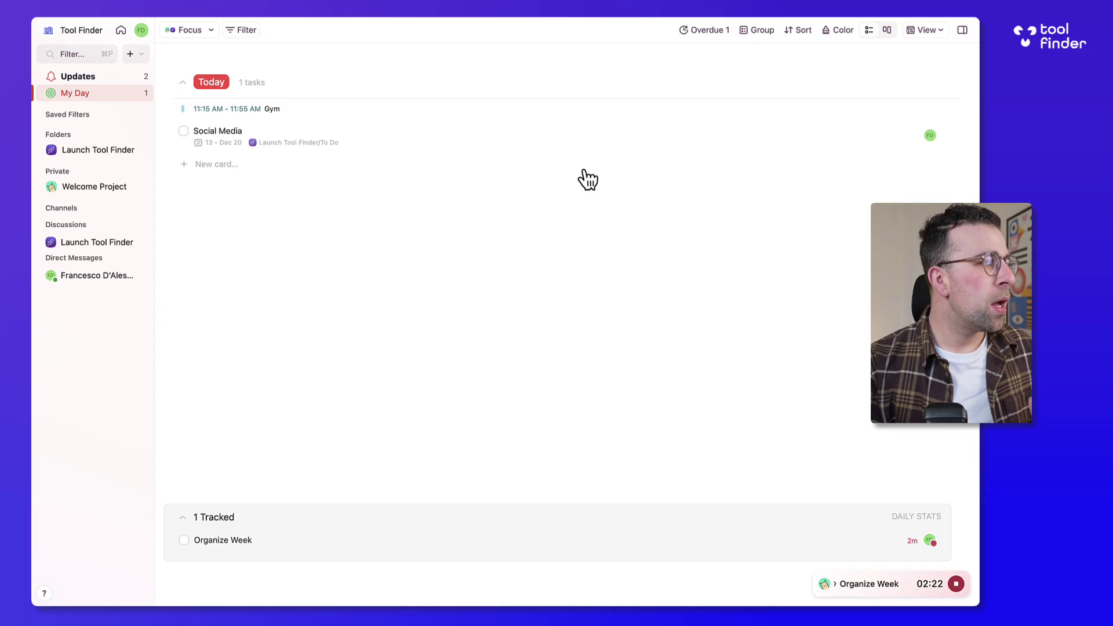
left_click(119, 43)
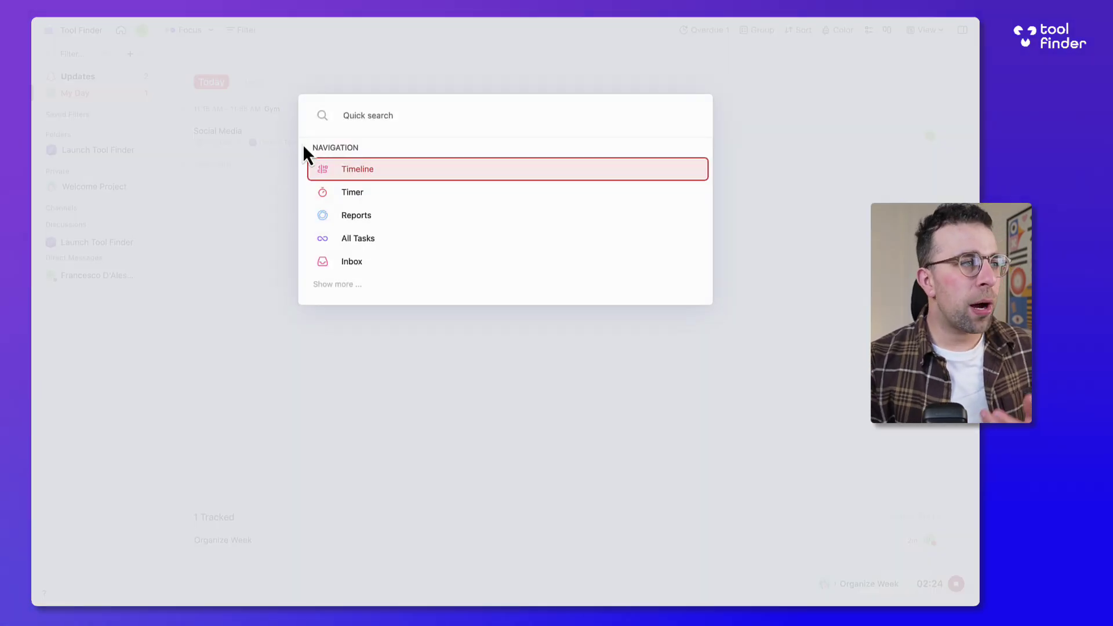
left_click(381, 296)
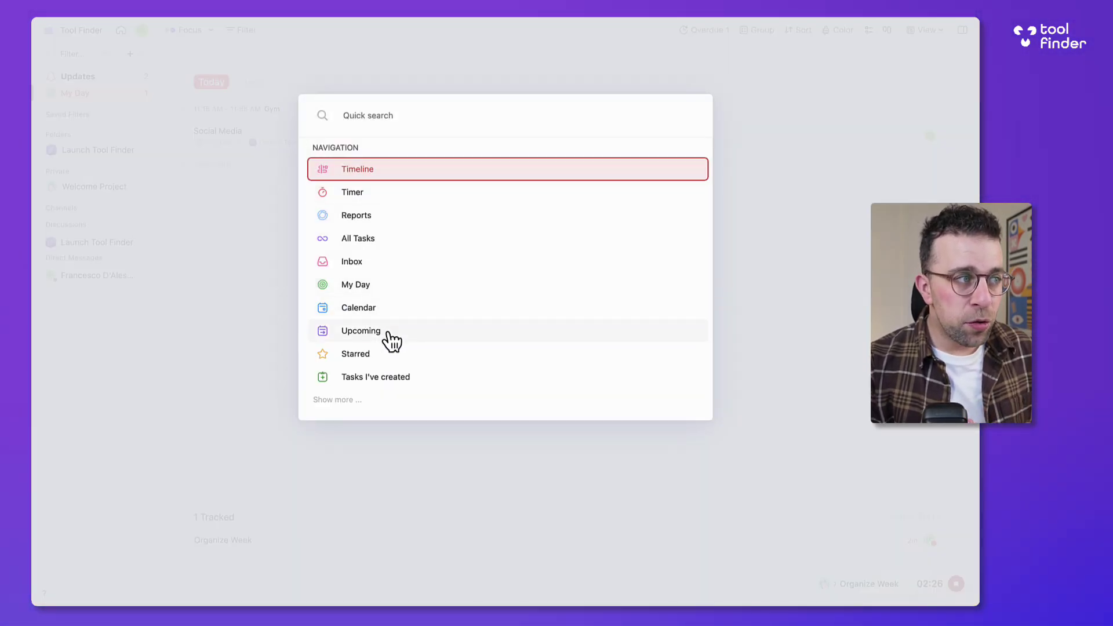
left_click(383, 298)
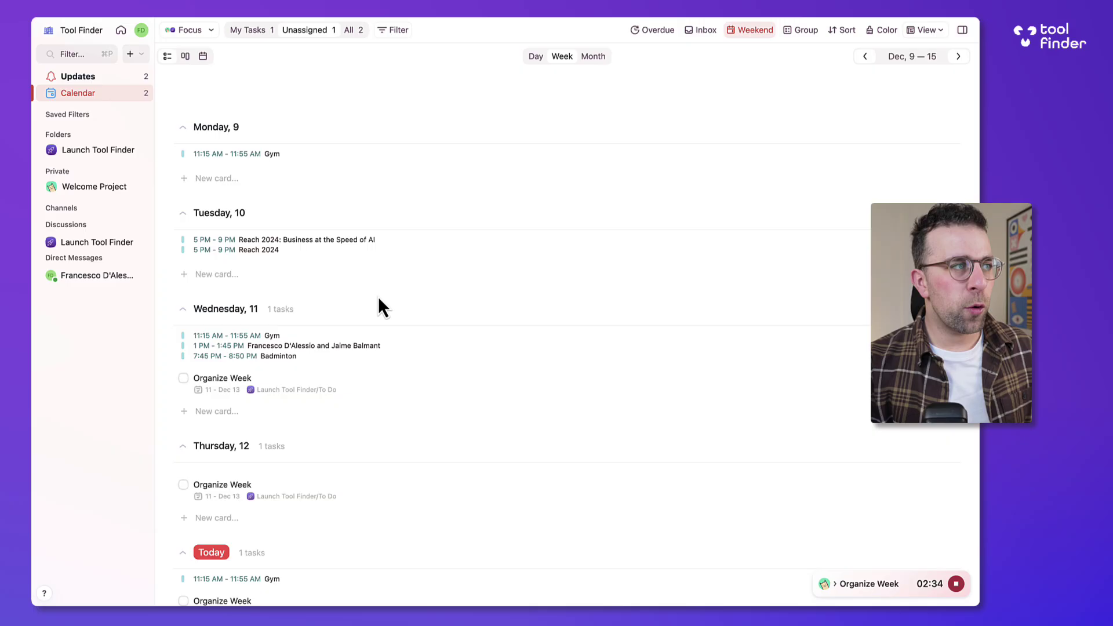
- Compare the day-columns and full week grid layouts, ending on side-by-side day columns of cards
left_click(185, 56)
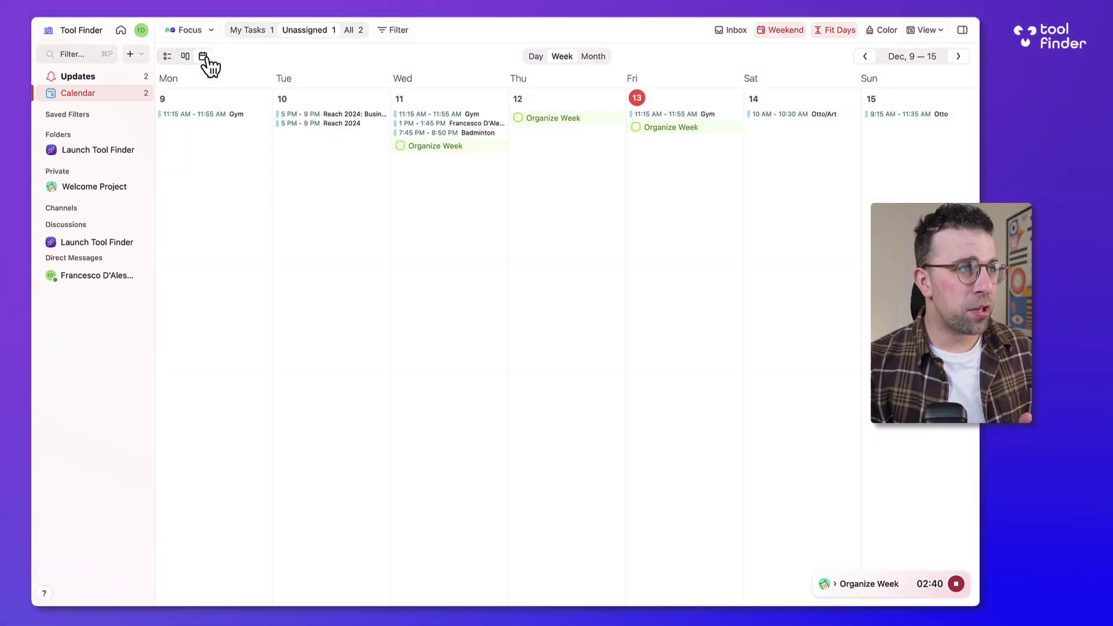
left_click(203, 56)
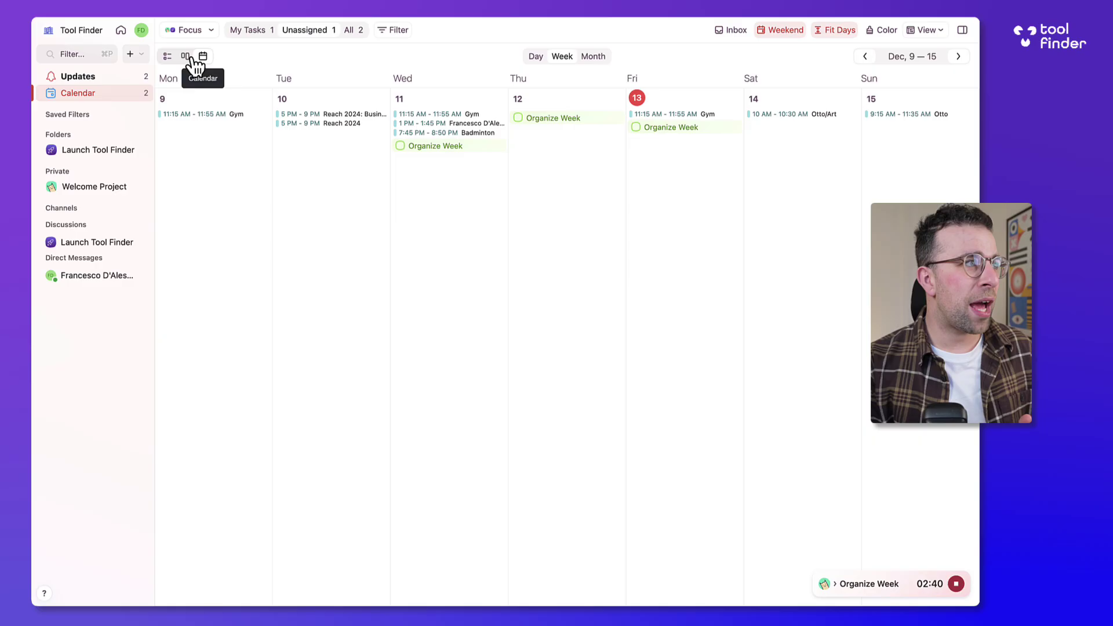
left_click(185, 57)
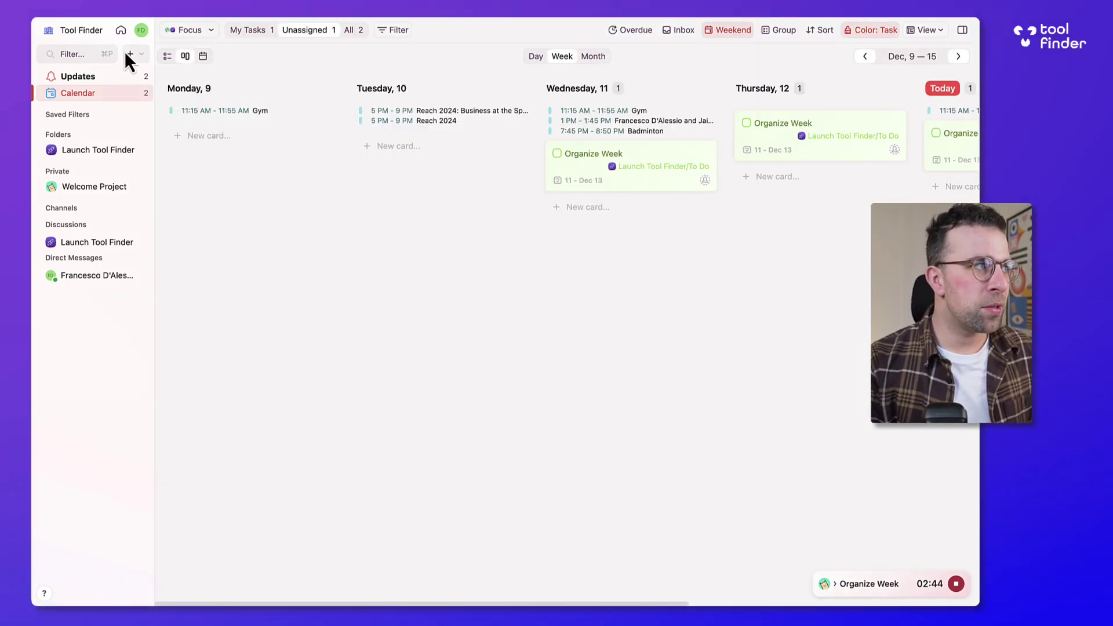
- Fill in the Location field in General preferences for sunrise and sunset times
left_click(82, 30)
left_click(87, 100)
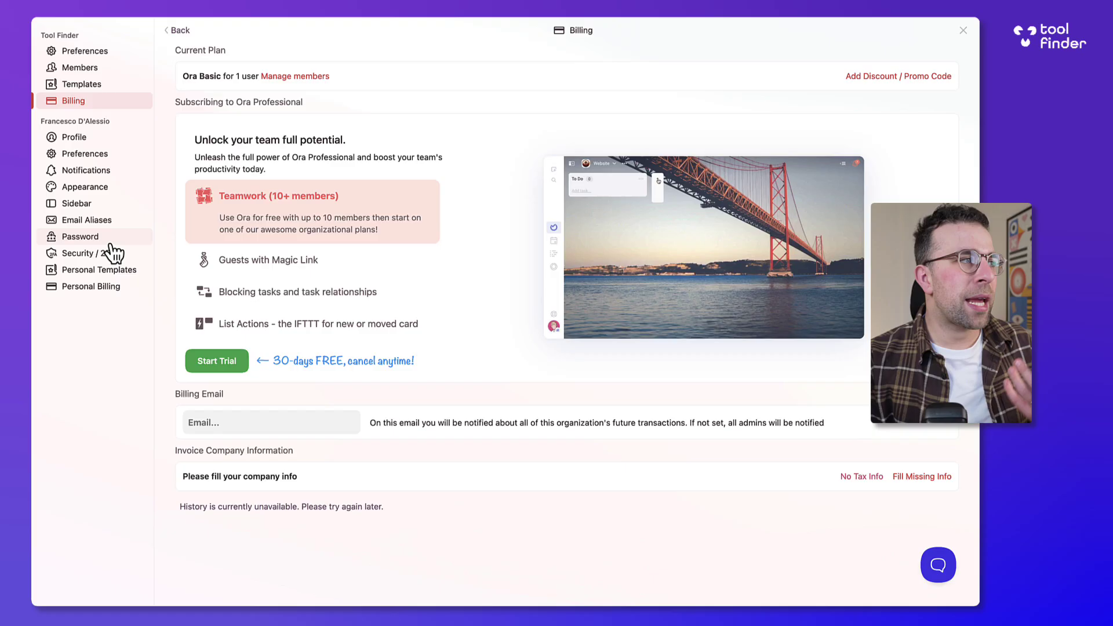
left_click(97, 154)
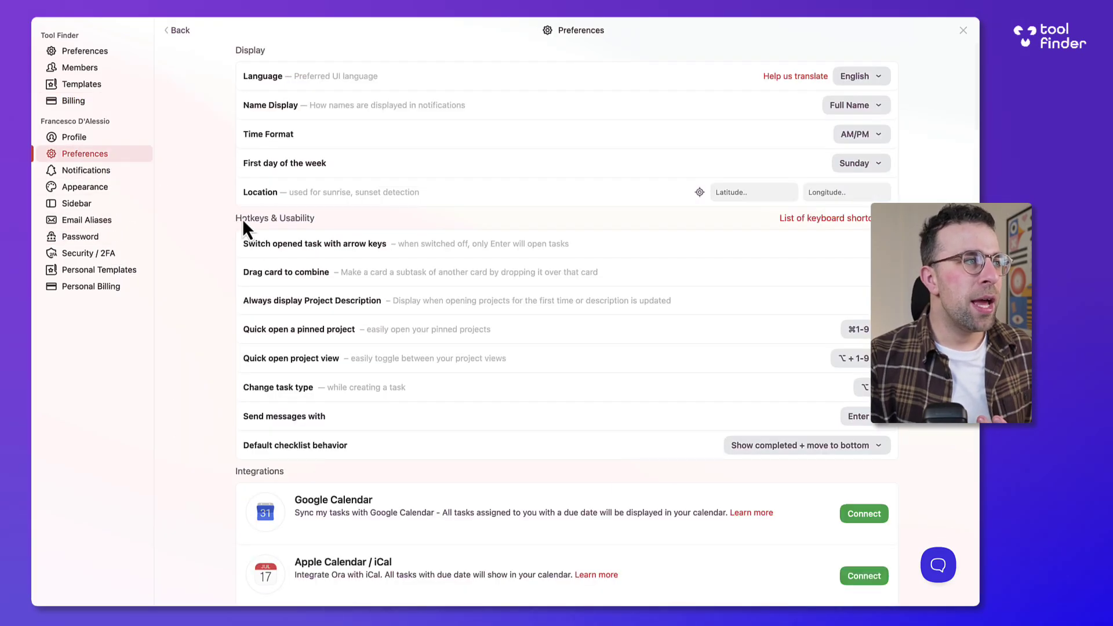
left_click(194, 77)
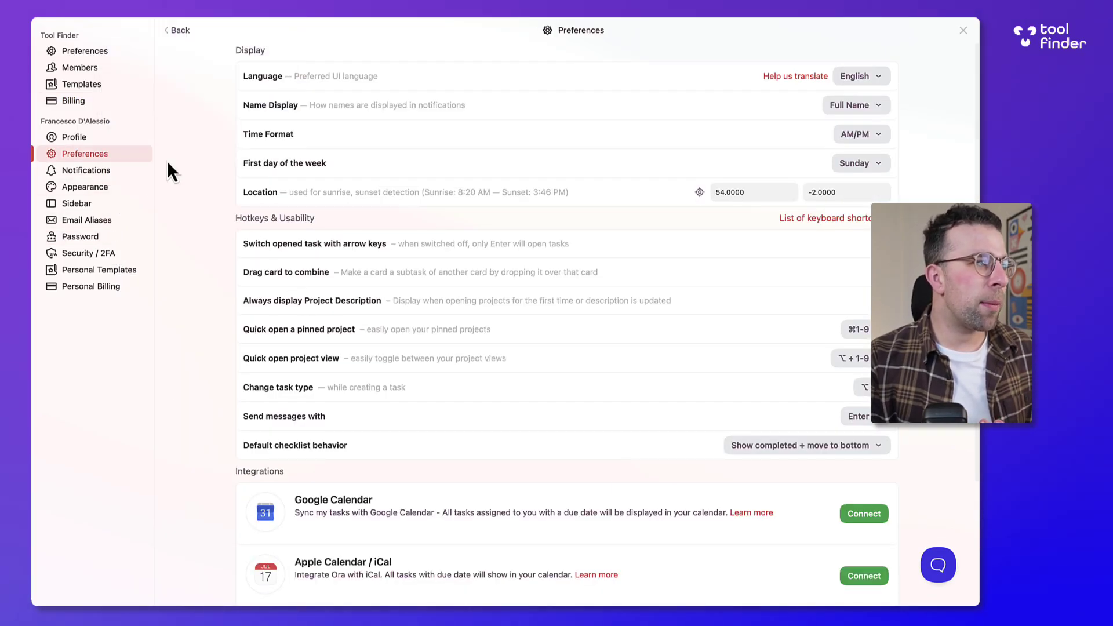
- Switch on All Tasks and Calendar in the sidebar settings, then close settings
left_click(116, 205)
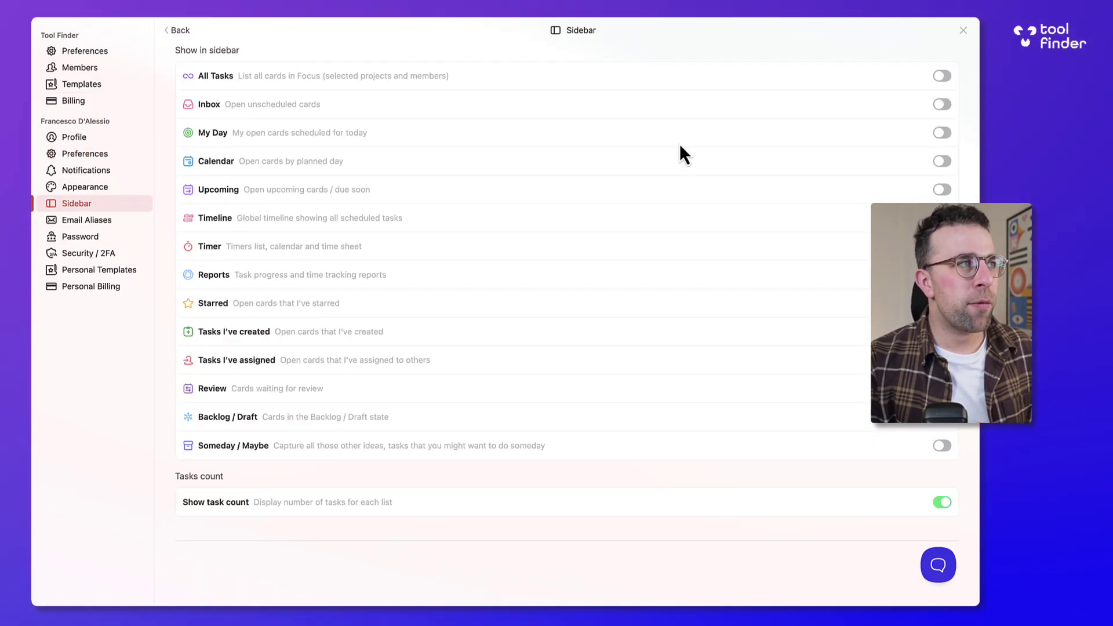
left_click(943, 76)
left_click(943, 162)
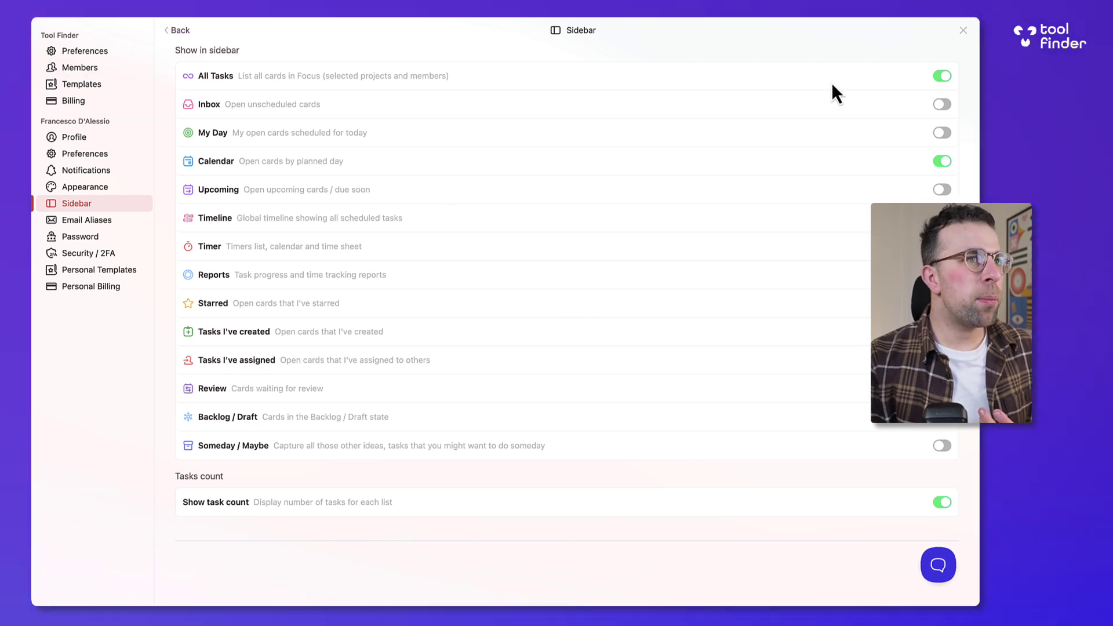
left_click(963, 30)
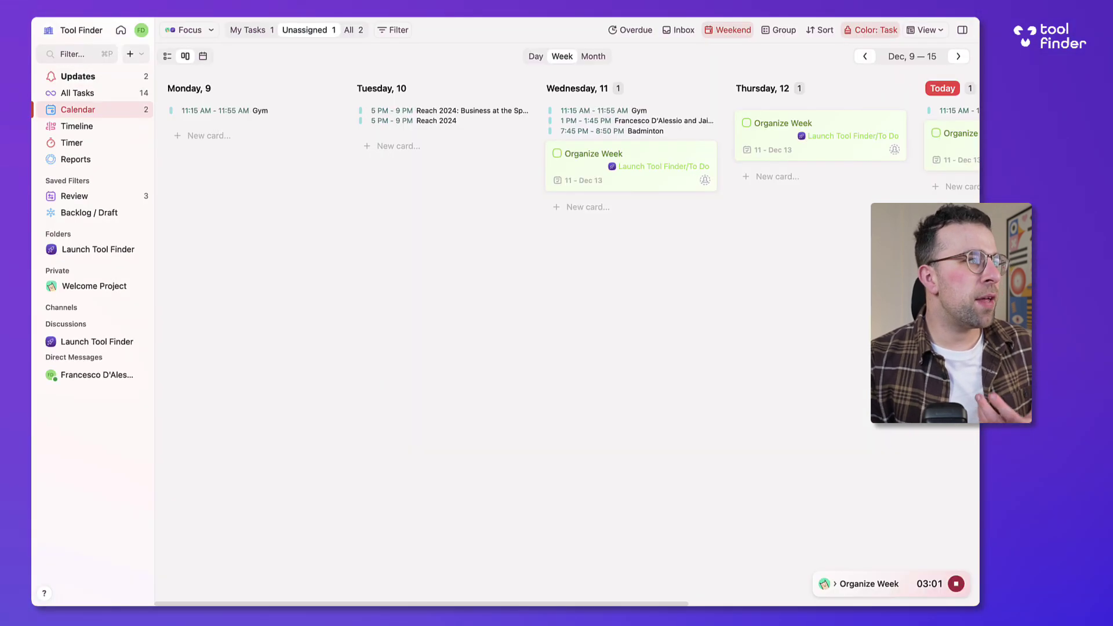
- Open Review, then the Timer's Dec 13 day view scrolled to the 11:36–11:39 AM Organize Week entry
left_click(102, 198)
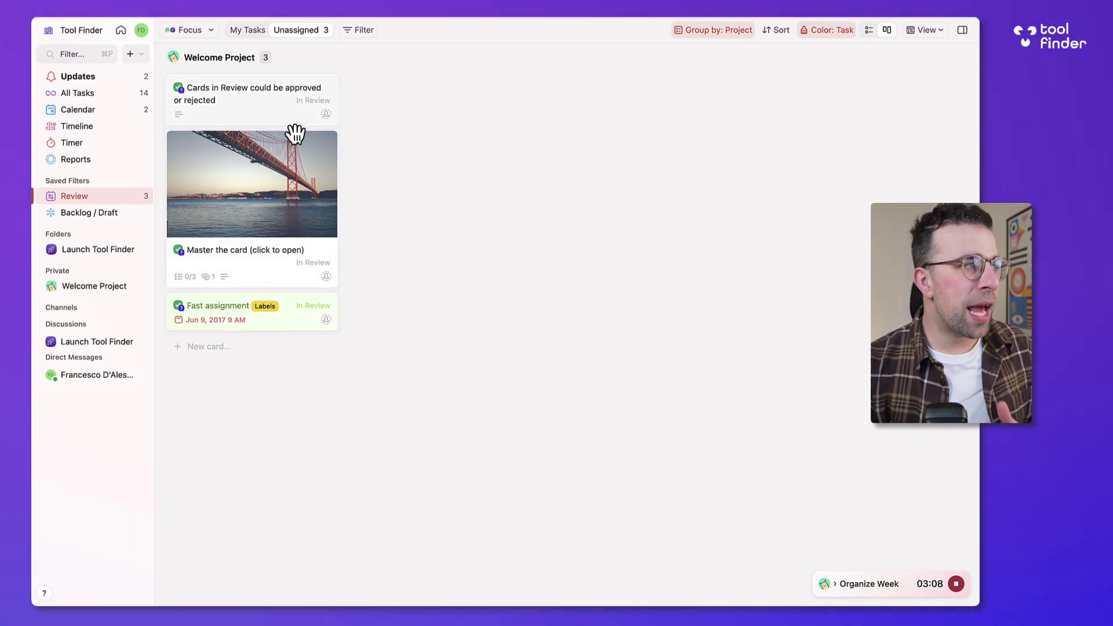
left_click(87, 144)
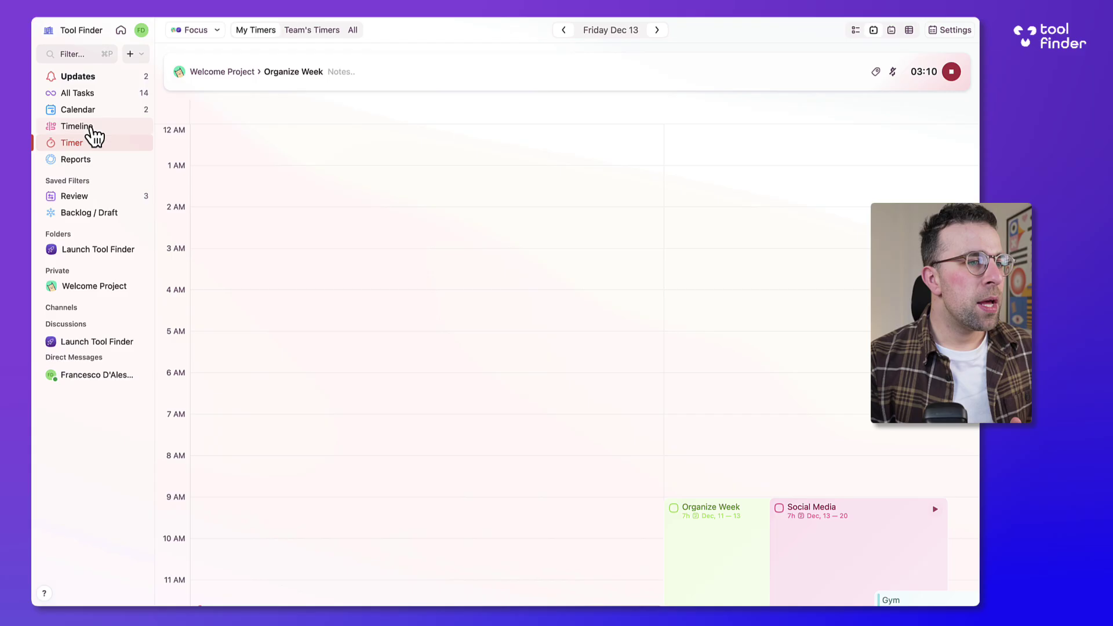
scroll(353, 231, "down", 5)
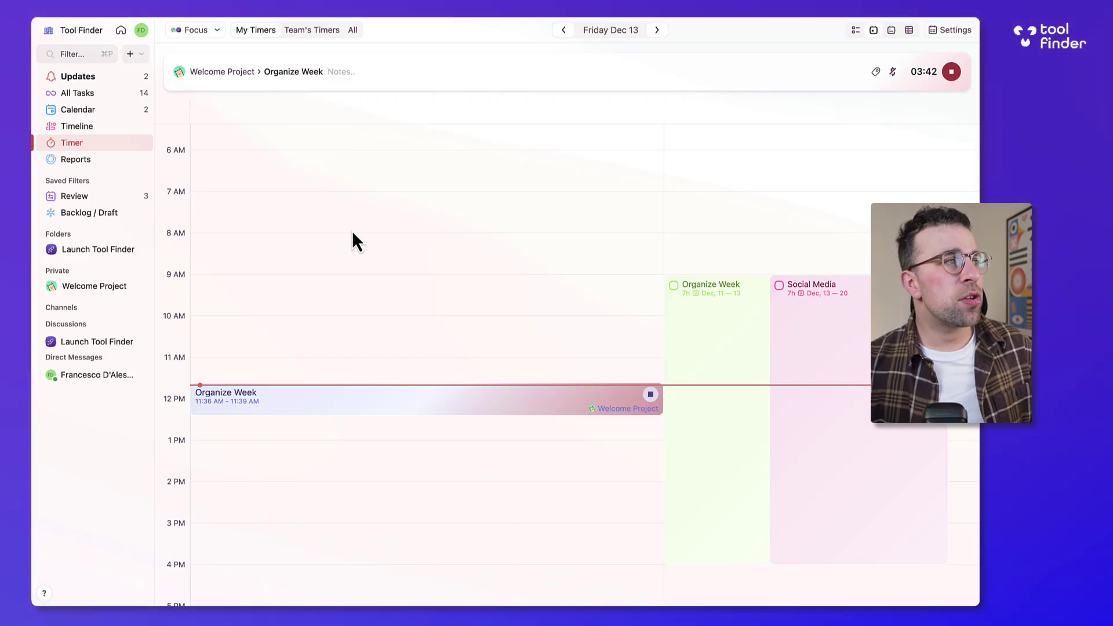
- Cycle the Timer through week, time sheet and list views, then open Reports showing Welcome Project's 2h
left_click(892, 27)
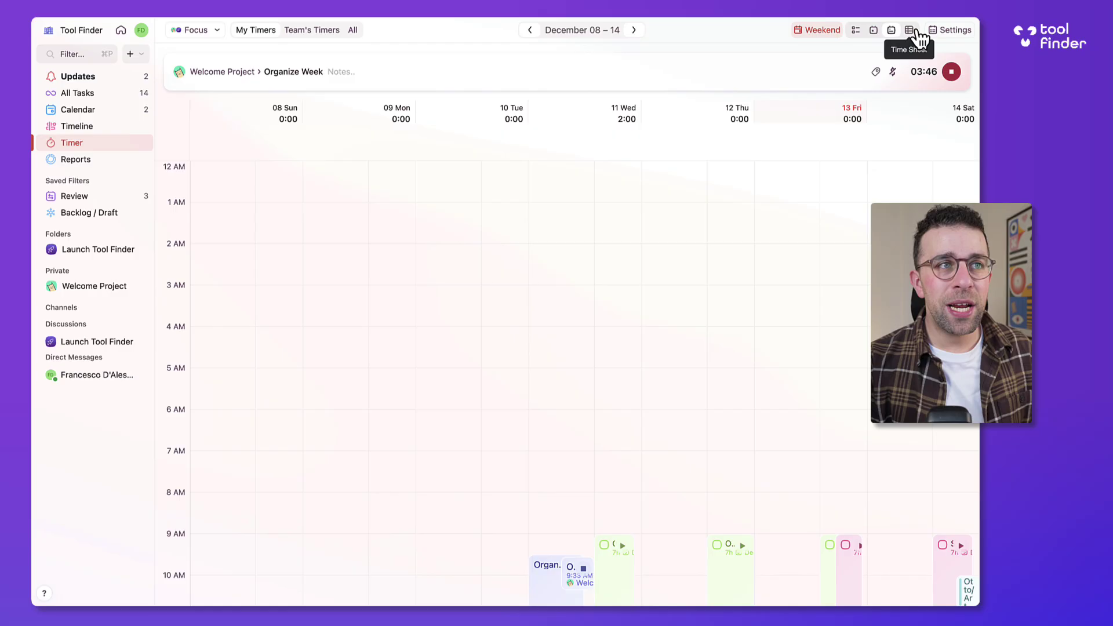
left_click(915, 31)
left_click(907, 32)
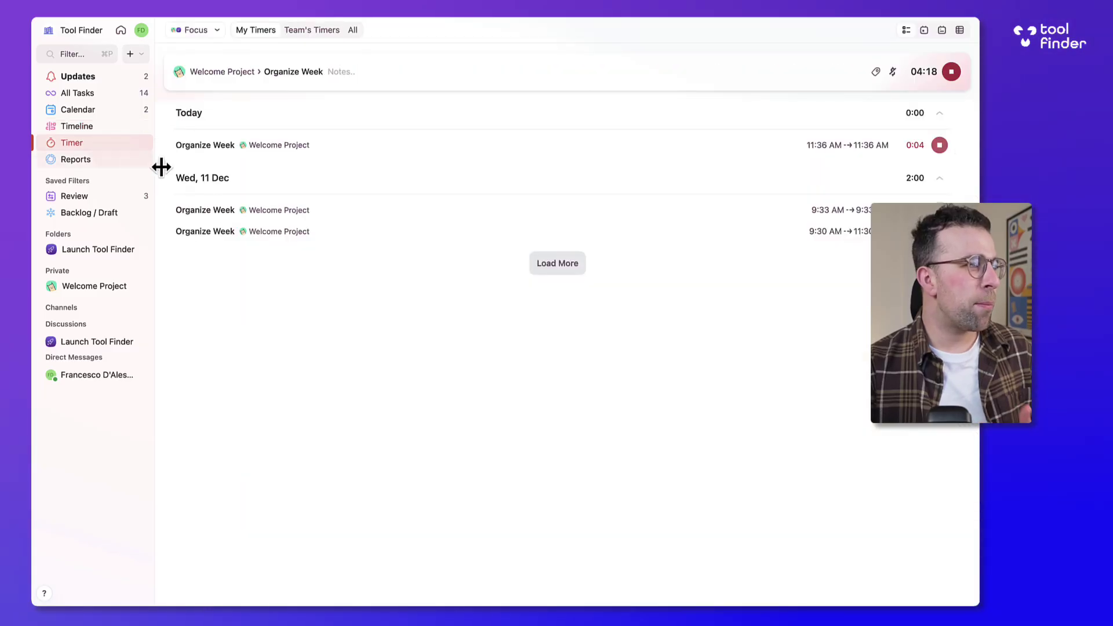
left_click(93, 158)
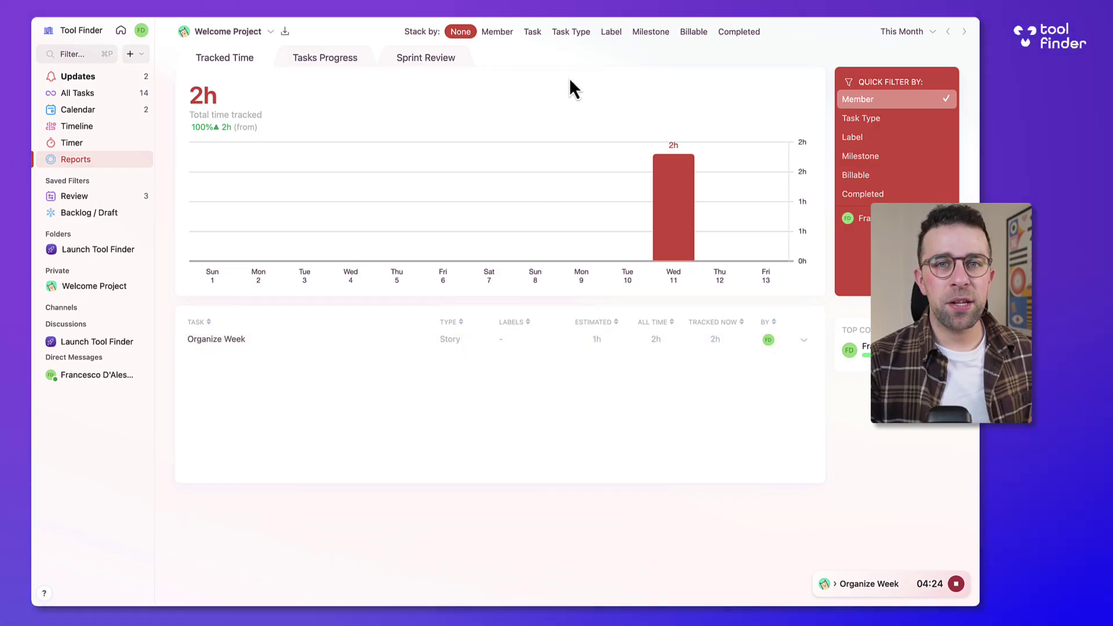
- Expand Guests with Magic Link and Blocking tasks on the billing page, then close it and go to Welcome Project
left_click(88, 33)
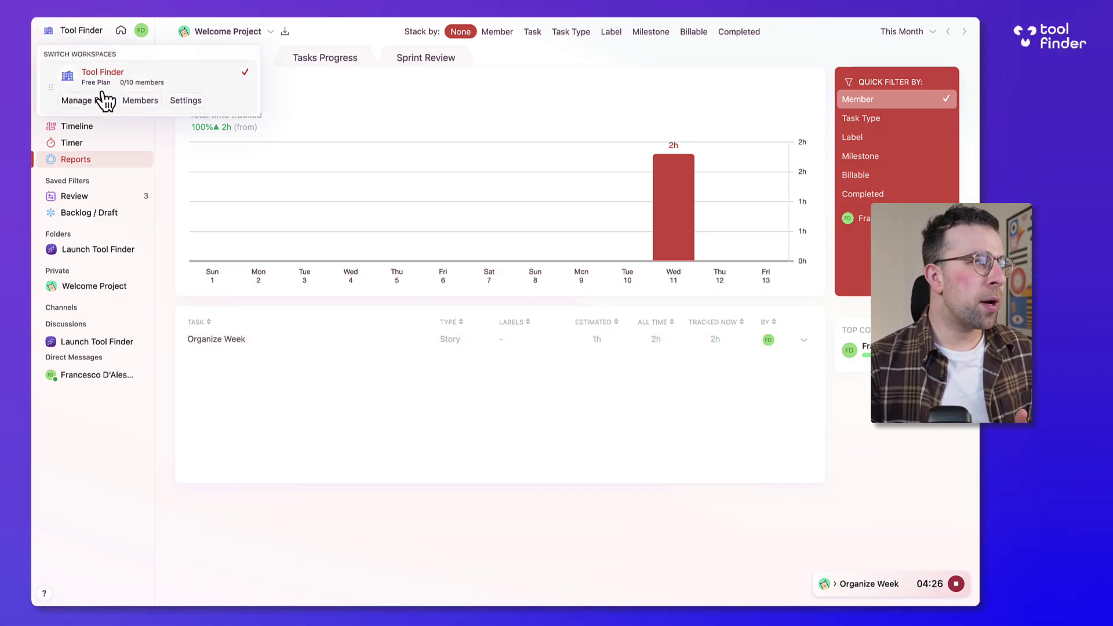
left_click(93, 100)
left_click(371, 261)
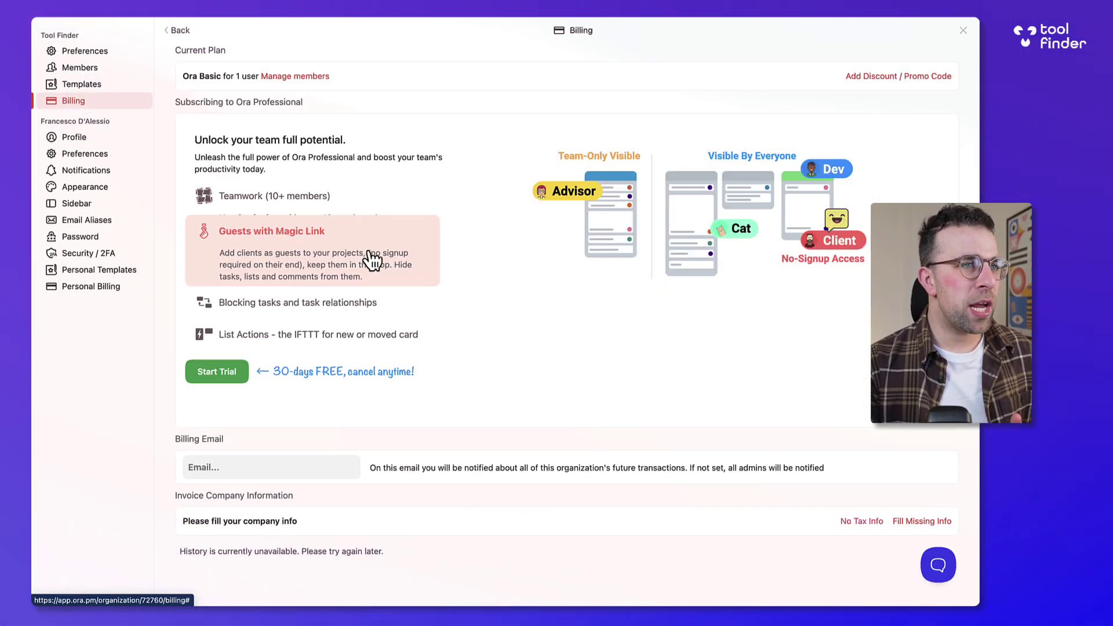
left_click(409, 316)
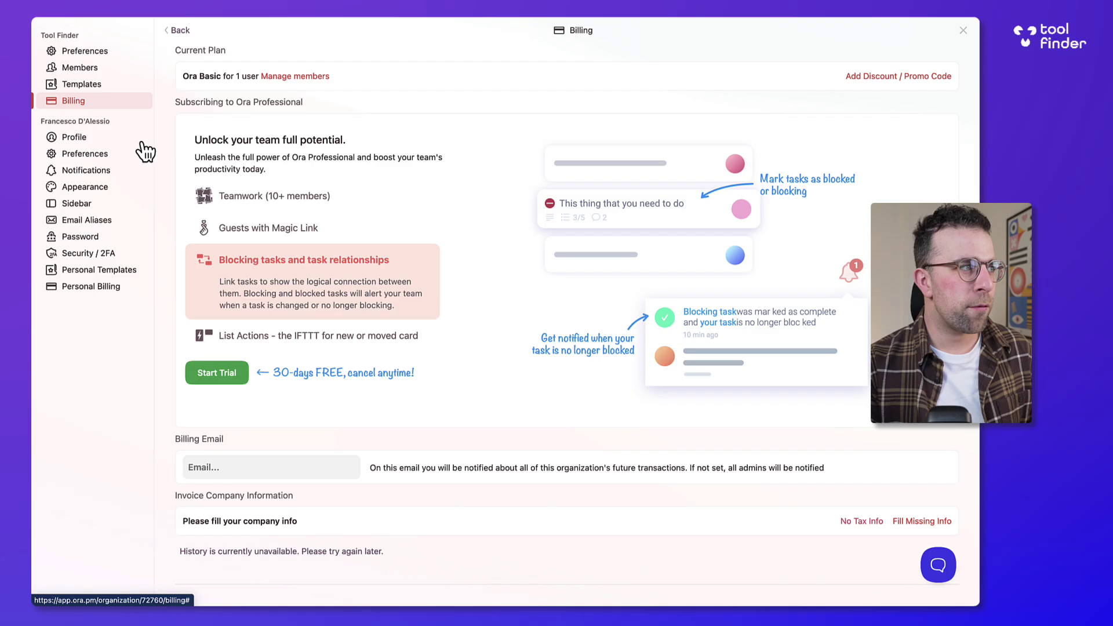
left_click(963, 31)
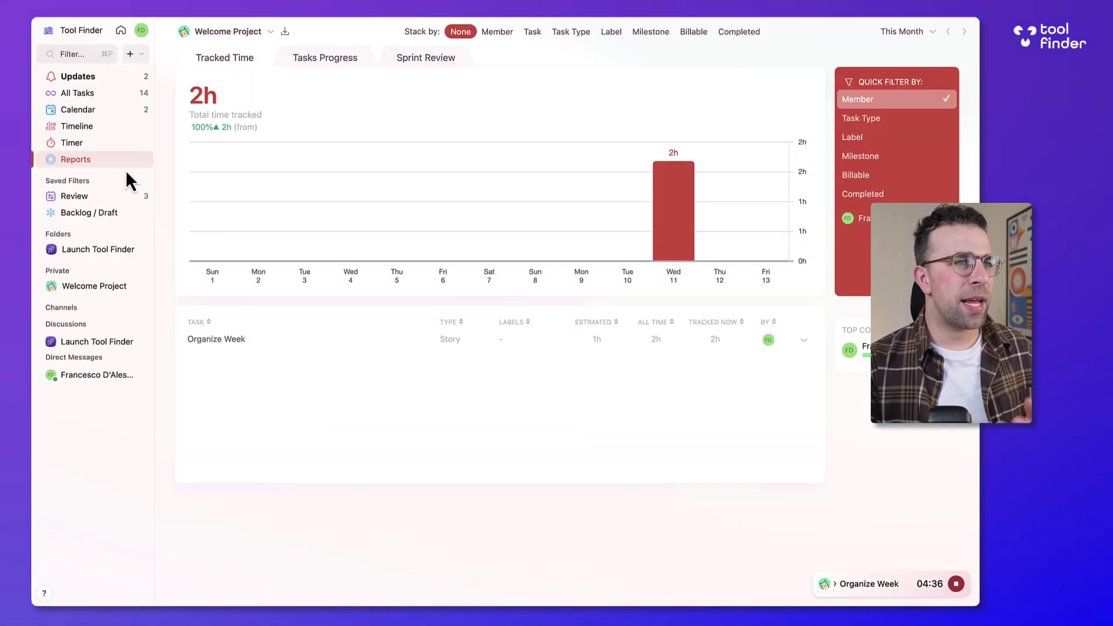
left_click(97, 344)
- Switch Welcome Project through table, week calendar and Inbox views, ending on the monthly Timeline
left_click(94, 290)
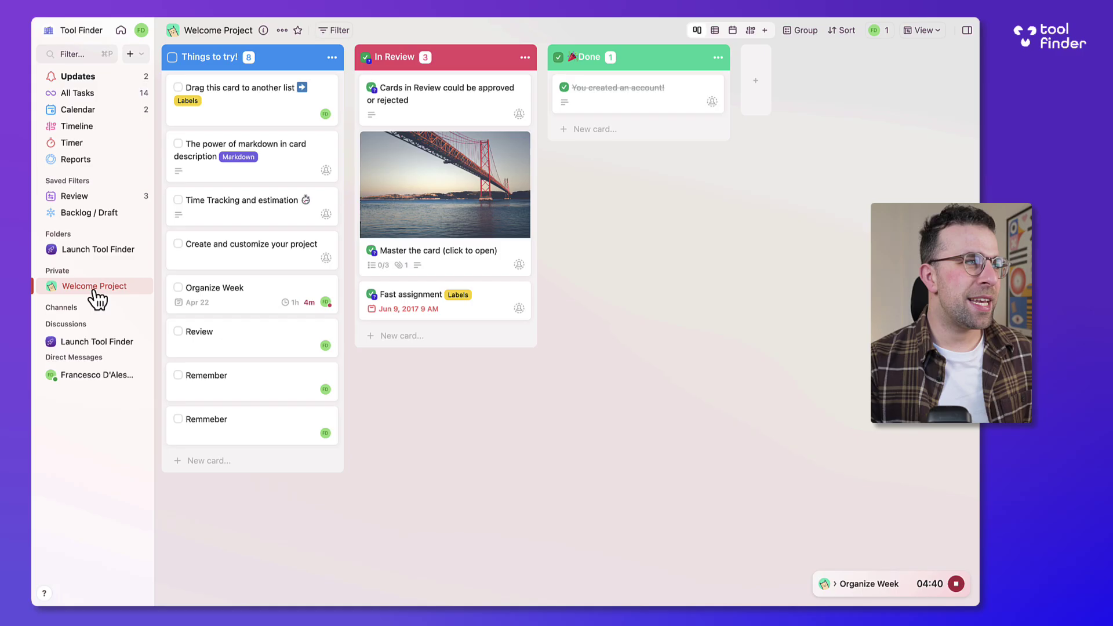
left_click(714, 31)
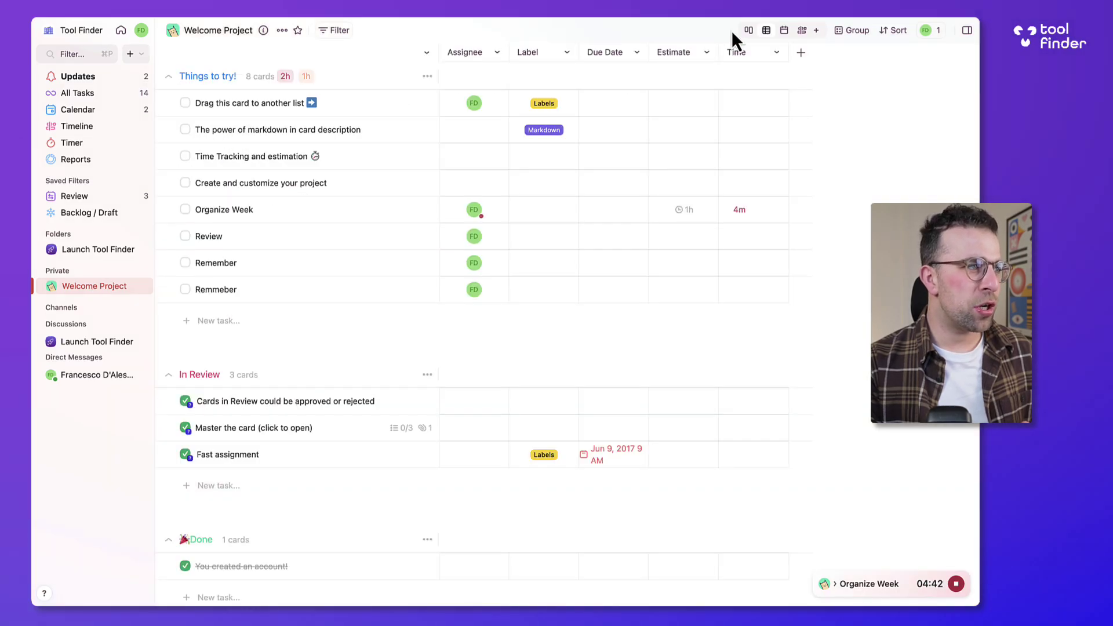
left_click(783, 30)
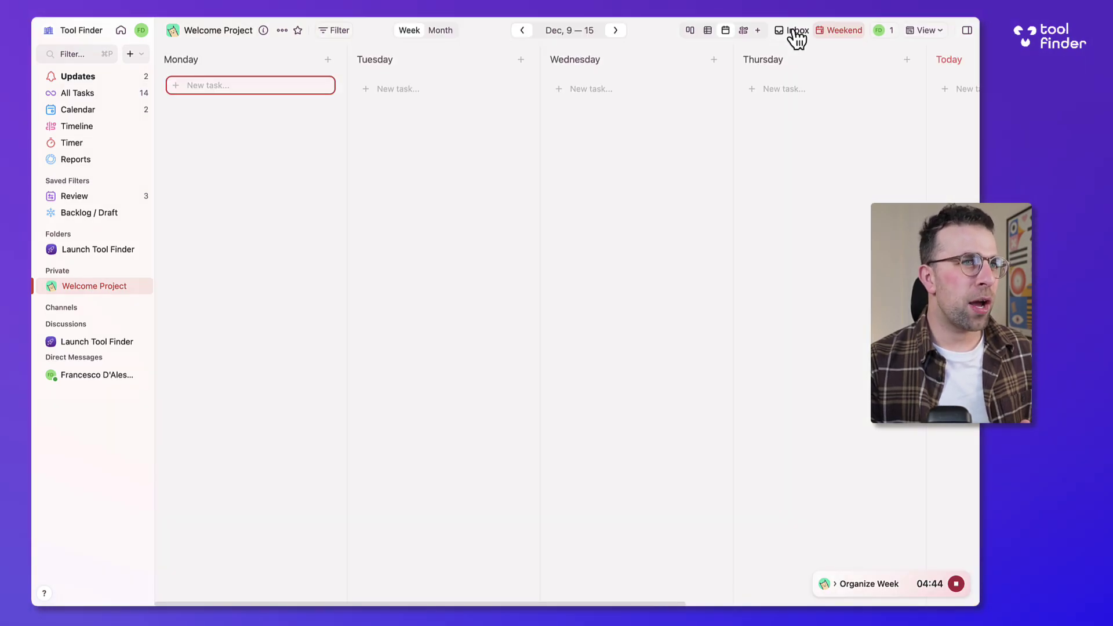
left_click(798, 34)
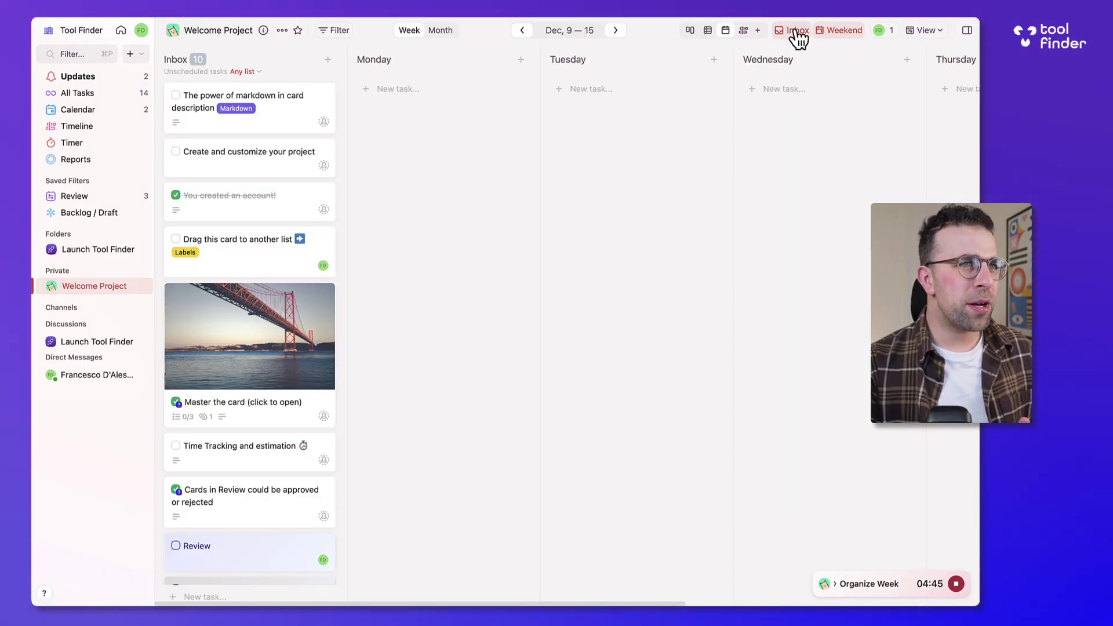
left_click(921, 31)
left_click(744, 31)
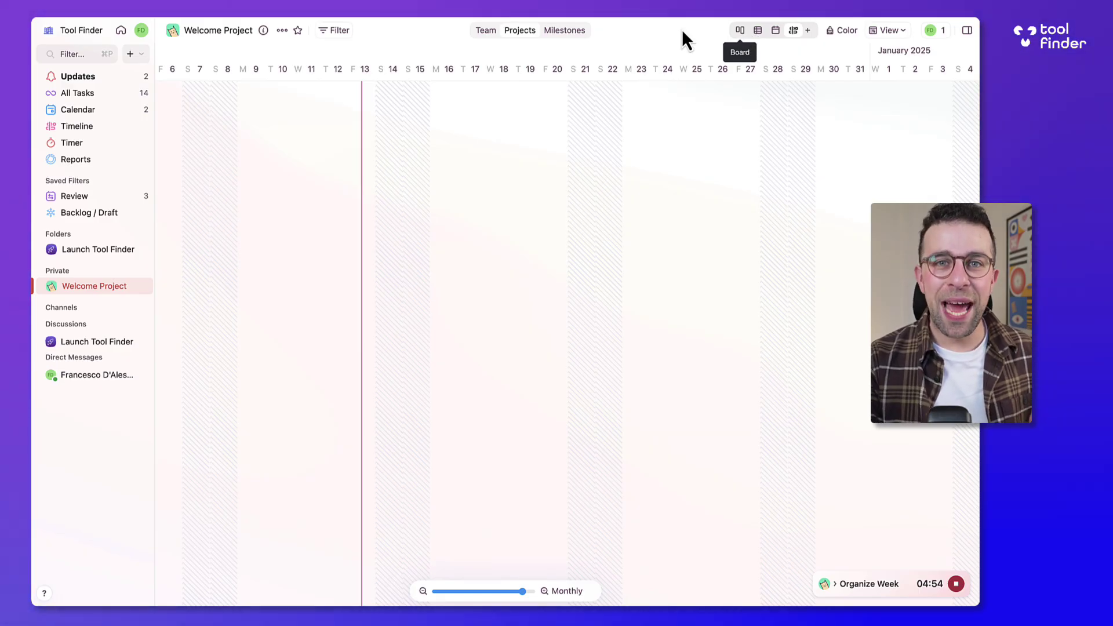
- Open the Calendar in Day view for Dec 13, selecting then deselecting the Organize Week card
left_click(99, 93)
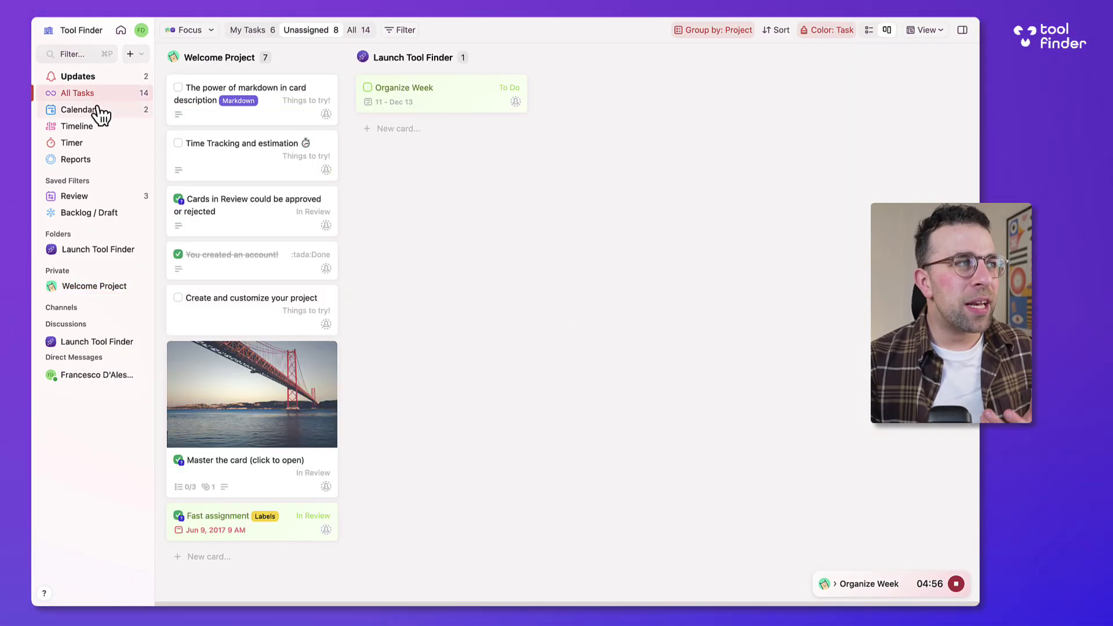
left_click(101, 110)
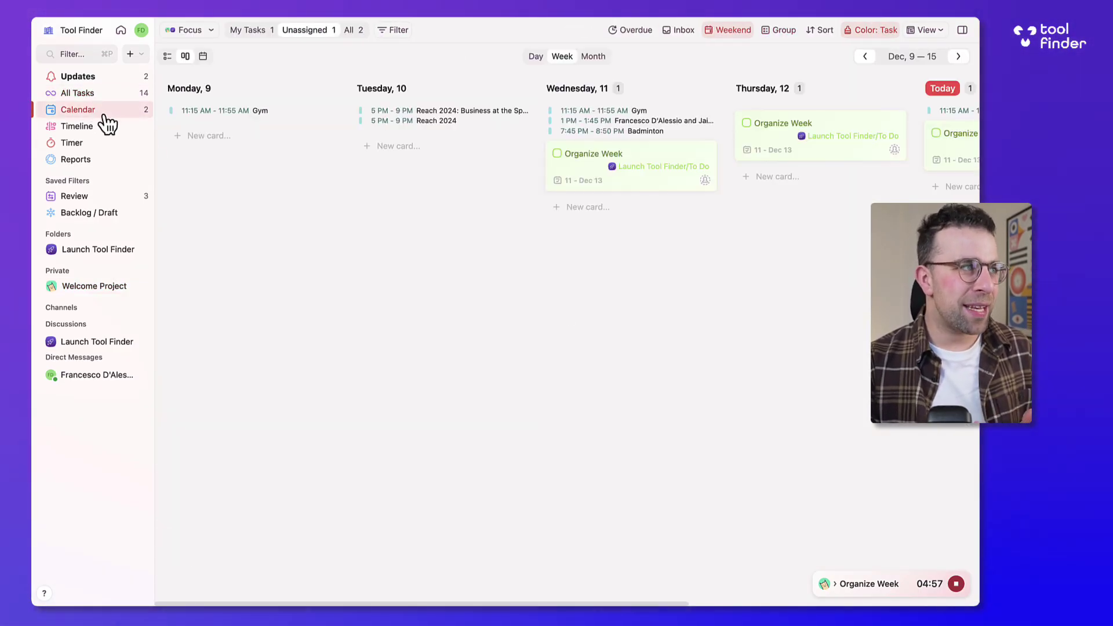
left_click(533, 58)
left_click_drag(186, 90, 453, 249)
left_click_drag(335, 216, 149, 46)
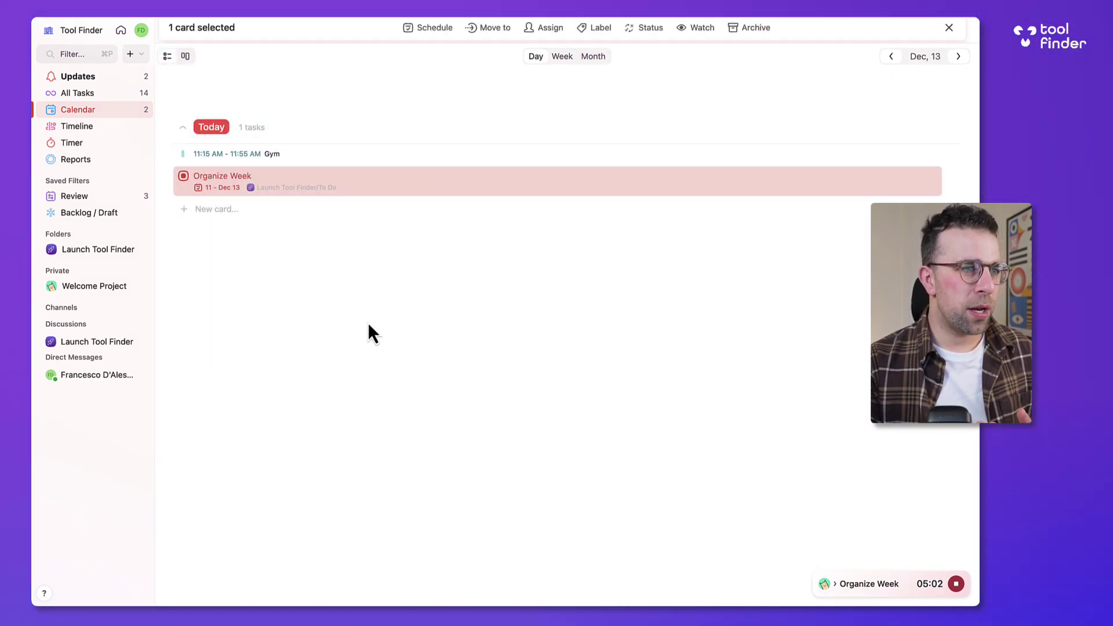
left_click(368, 328)
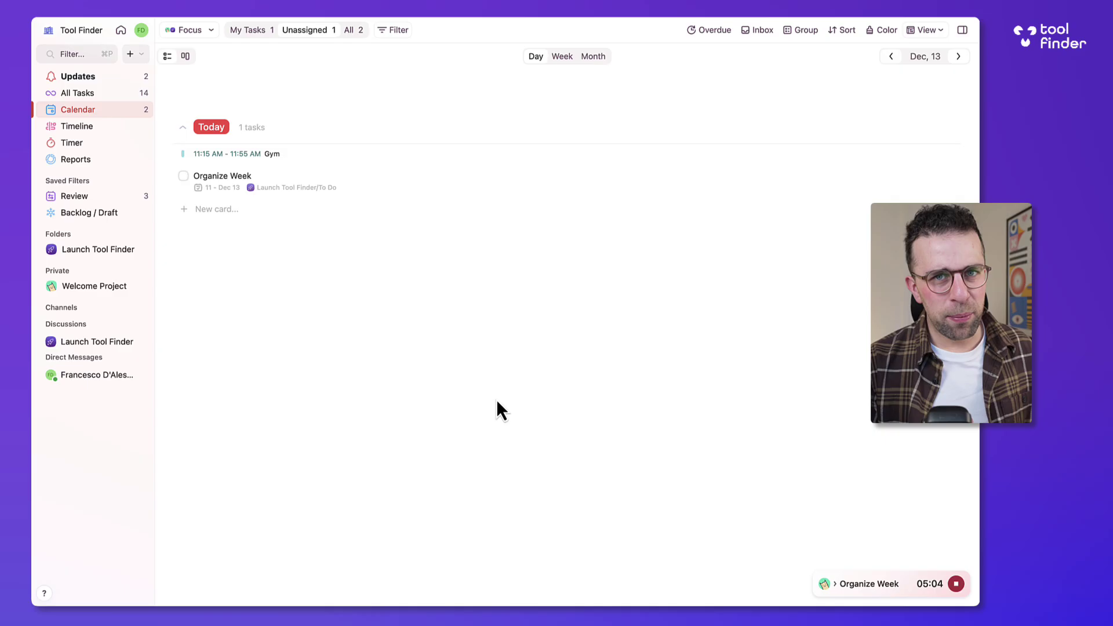